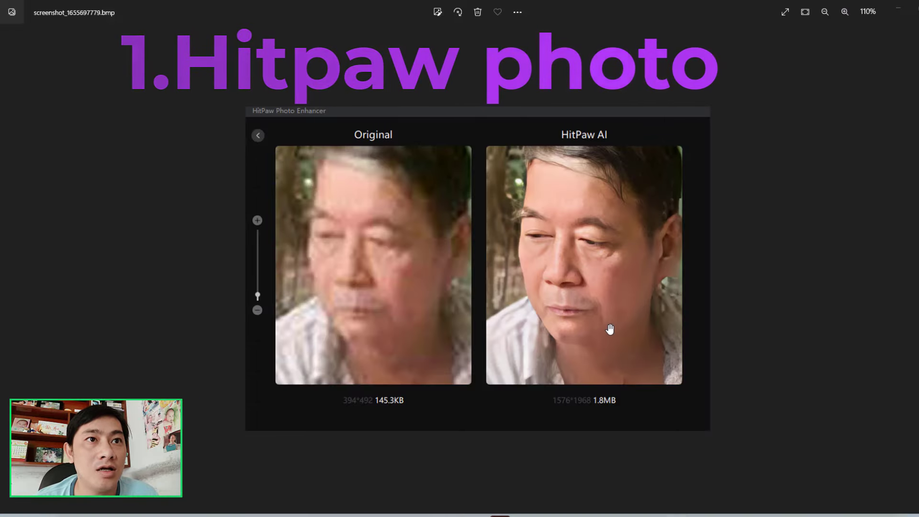
# - Enlarge the comparison screenshot and scroll through it
pyautogui.hotkey('ctrl', '+')
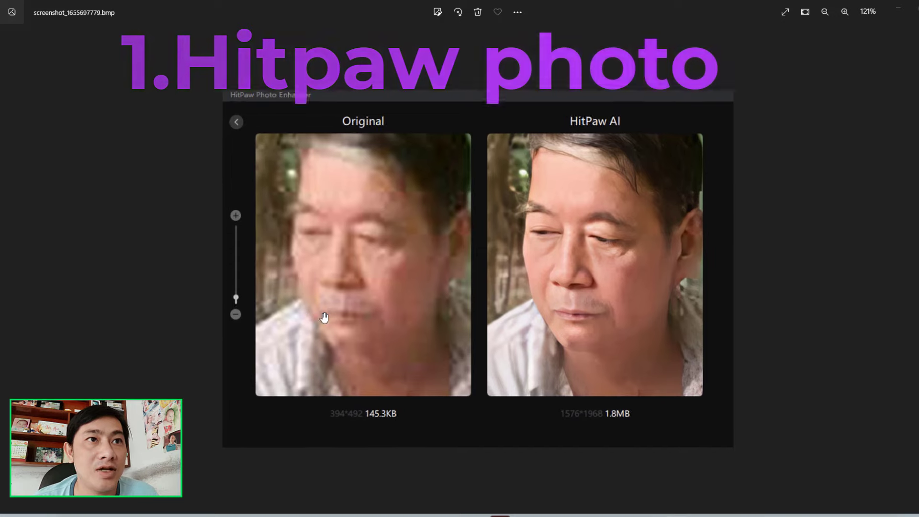
pyautogui.scroll(-2, 325, 317)
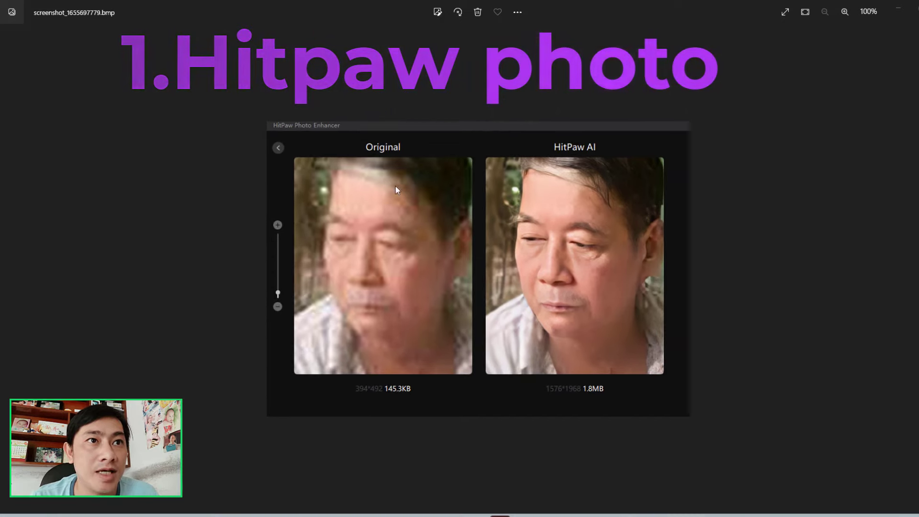
pyautogui.scroll(1, 458, 318)
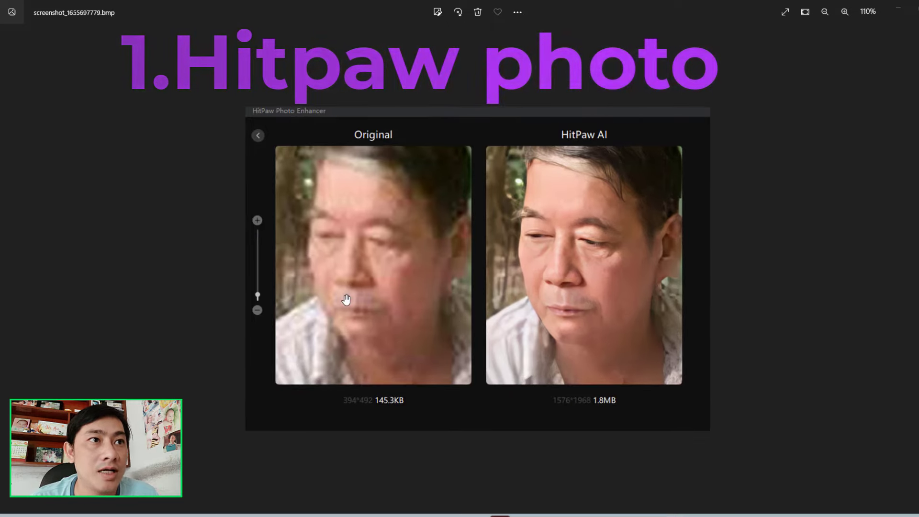
pyautogui.scroll(2, 346, 299)
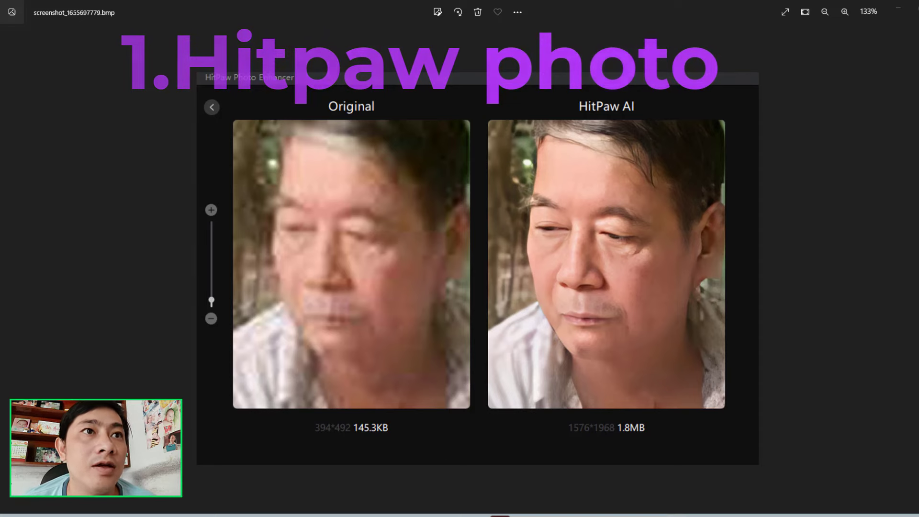
# - Centre the HitPaw window, zoom the graduation photo around the girl, and choose the Face model
pyautogui.click(608, 469)
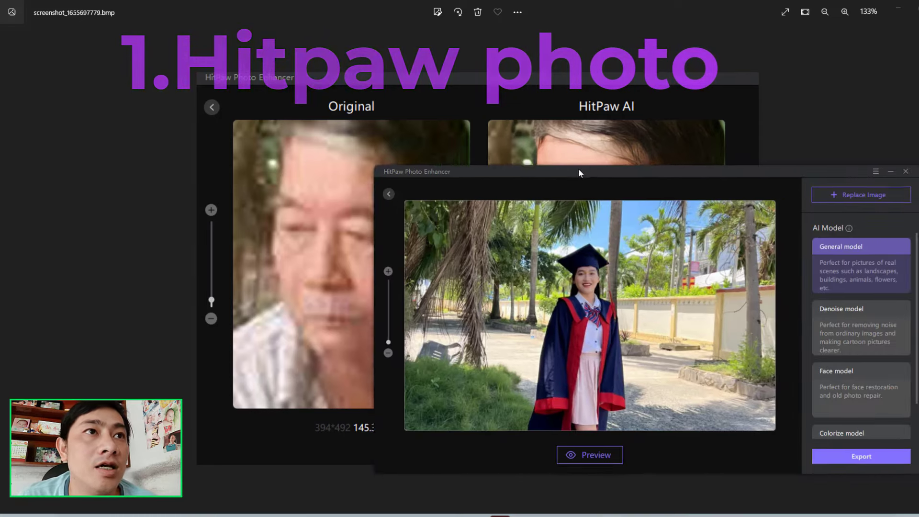
pyautogui.moveTo(612, 191); pyautogui.dragTo(464, 127)
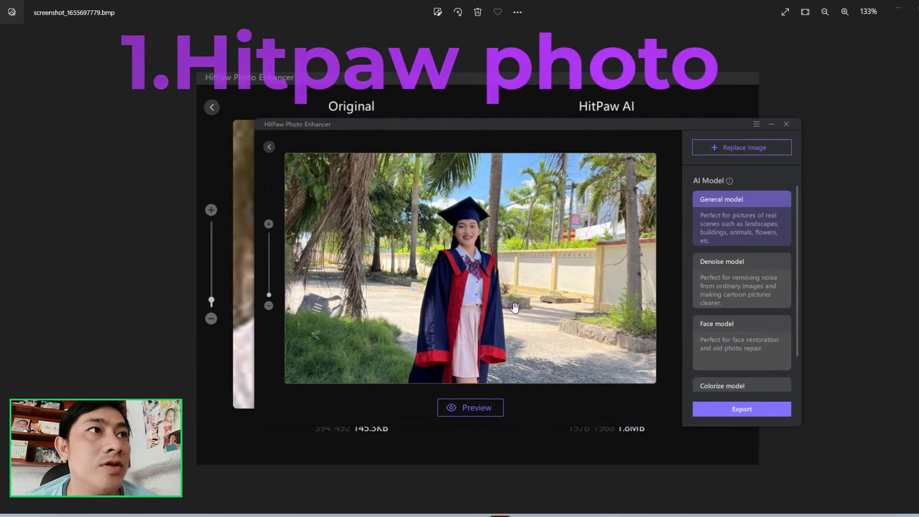
pyautogui.moveTo(523, 129)
pyautogui.mouseDown()
pyautogui.moveTo(524, 112)
pyautogui.moveTo(517, 115)
pyautogui.mouseUp()
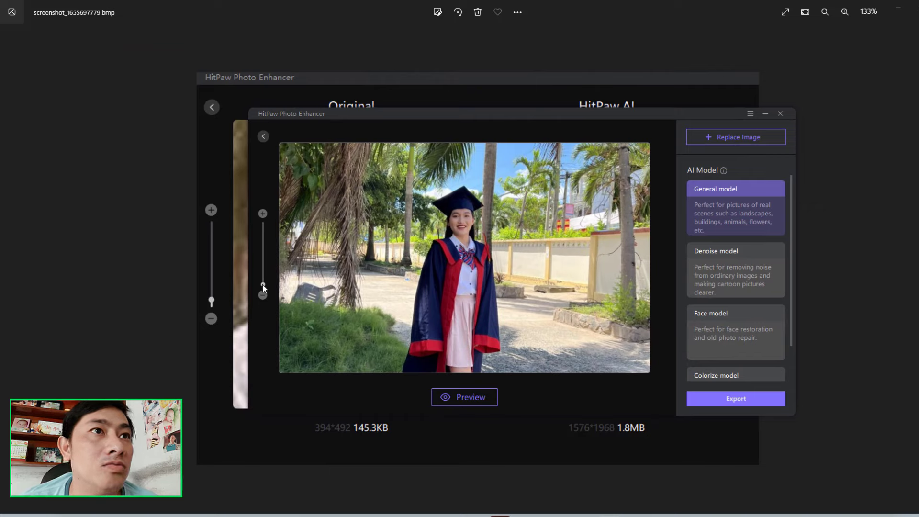
pyautogui.moveTo(263, 287); pyautogui.dragTo(262, 277)
pyautogui.moveTo(388, 233); pyautogui.dragTo(393, 275)
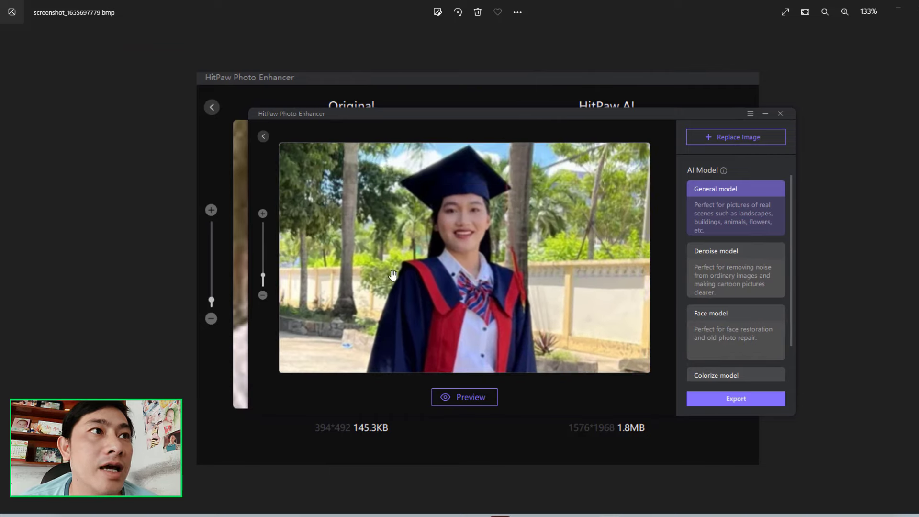
pyautogui.moveTo(263, 276); pyautogui.dragTo(262, 270)
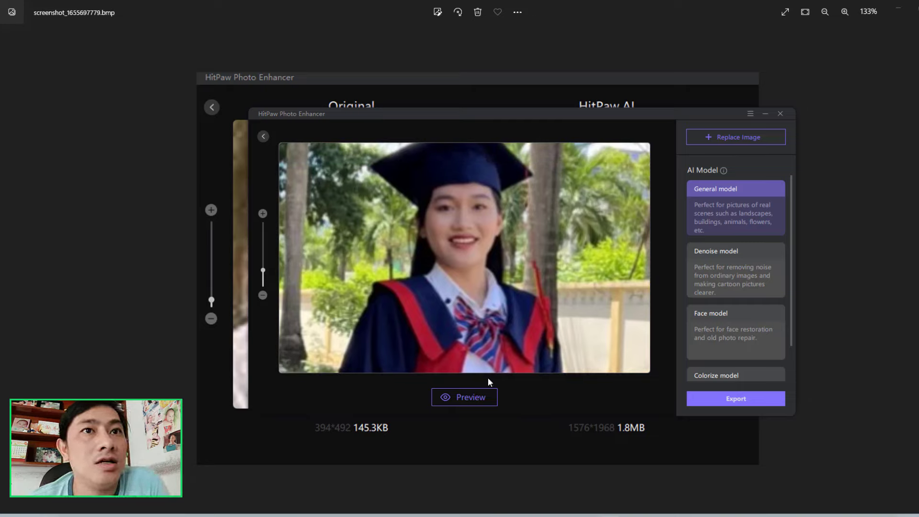
pyautogui.click(754, 321)
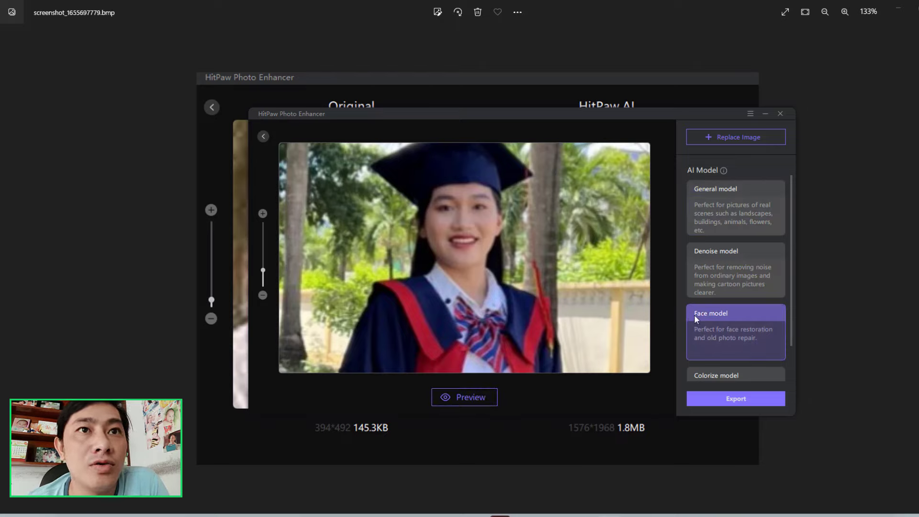
# - Start the Face model preview in HitPaw, then show 25351_033855.jpg in Photoshop
pyautogui.click(467, 397)
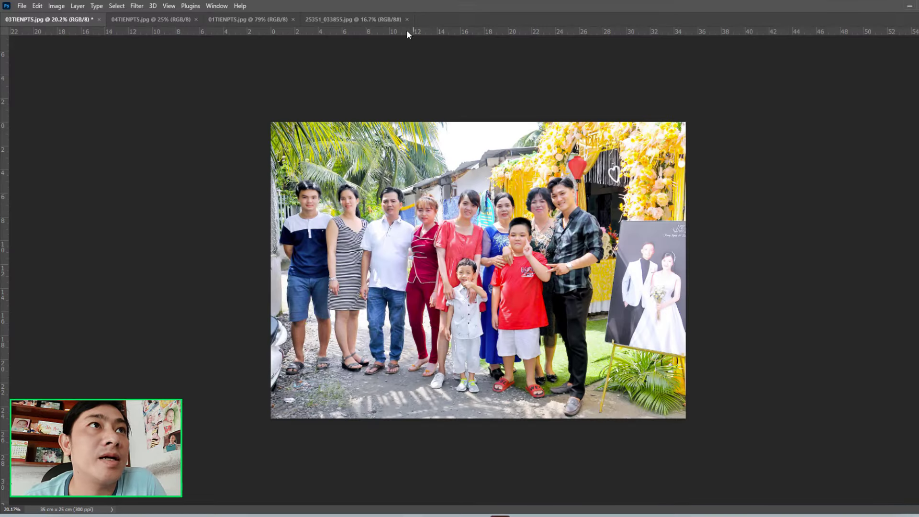
pyautogui.click(378, 14)
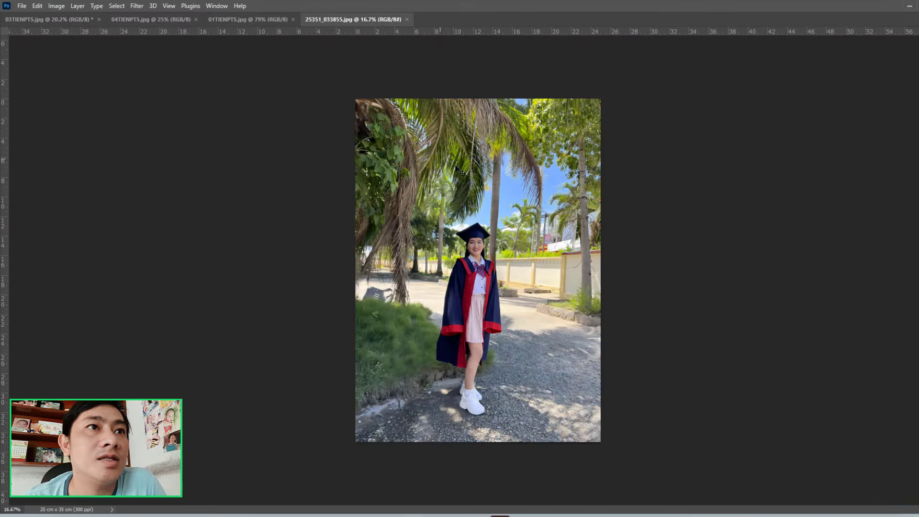
pyautogui.scroll(5, 493, 249)
pyautogui.scroll(3, 493, 249)
pyautogui.scroll(2, 470, 296)
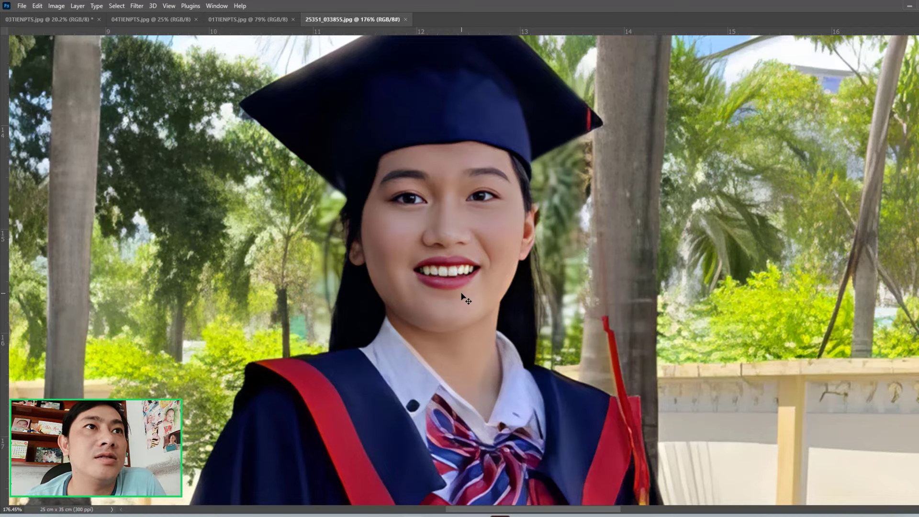
pyautogui.scroll(1, 466, 299)
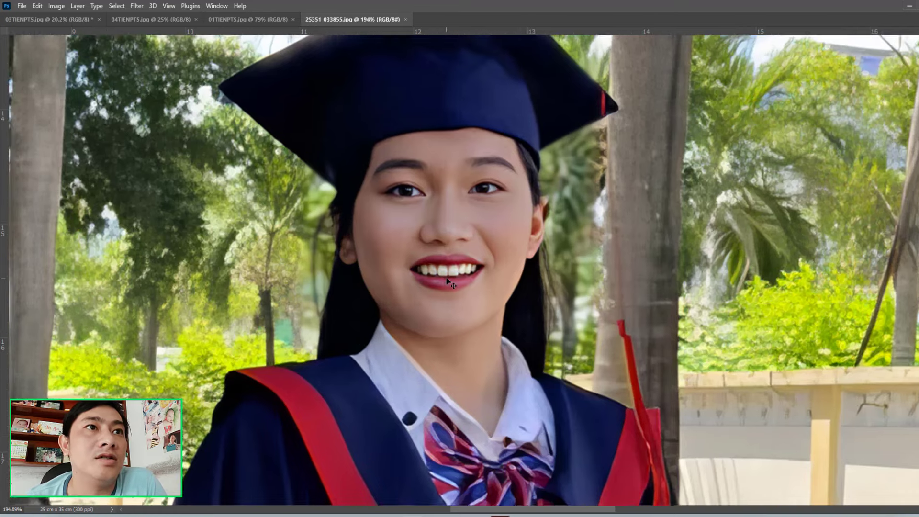
pyautogui.scroll(2, 455, 285)
pyautogui.scroll(-2, 446, 272)
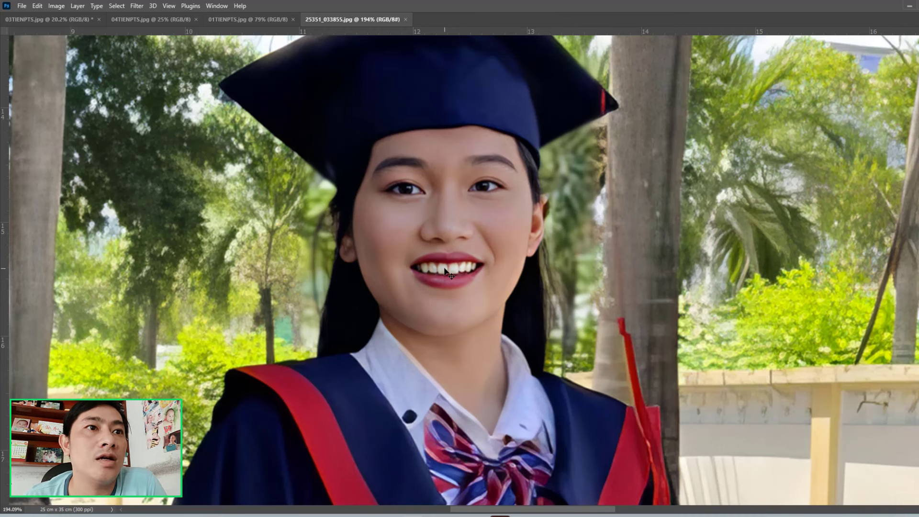
pyautogui.scroll(-2, 460, 276)
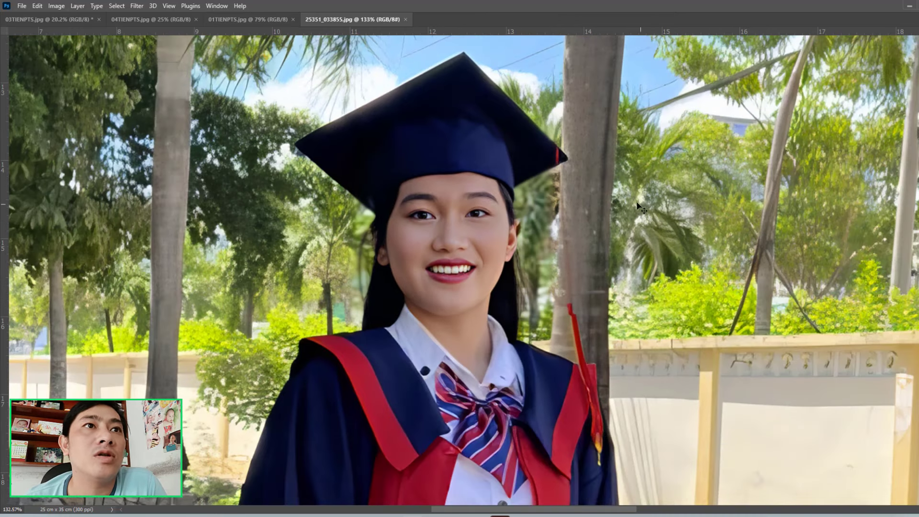
pyautogui.scroll(-2, 475, 231)
pyautogui.scroll(1, 464, 227)
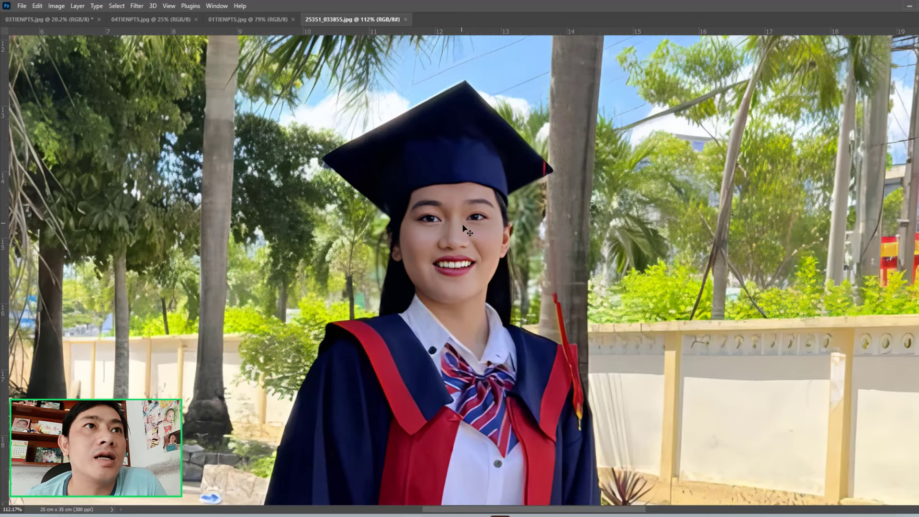
pyautogui.moveTo(467, 230); pyautogui.dragTo(474, 229)
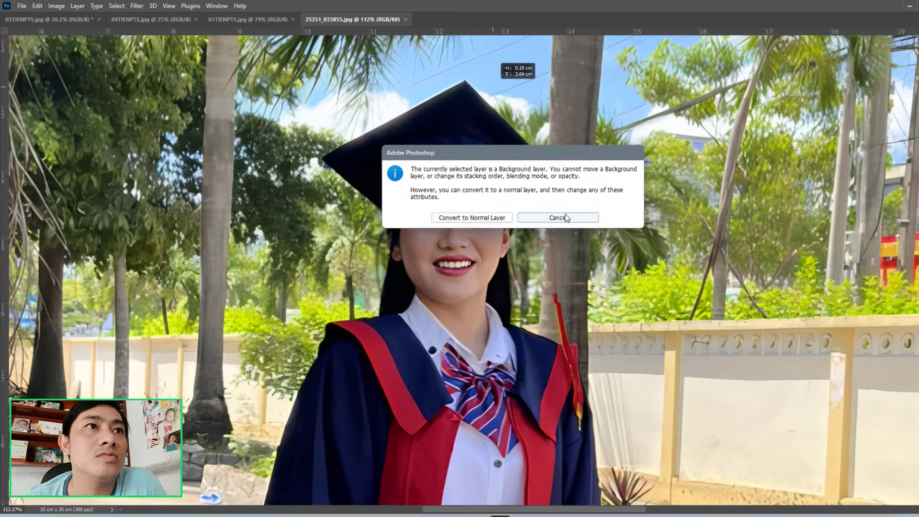
pyautogui.click(565, 218)
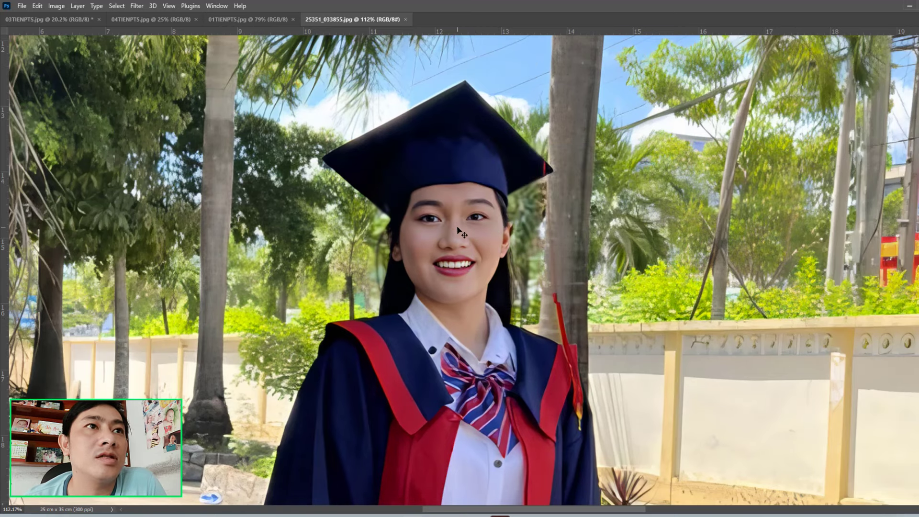
pyautogui.scroll(-2, 460, 231)
pyautogui.scroll(-1, 467, 239)
pyautogui.scroll(-2, 474, 259)
pyautogui.scroll(-1, 488, 286)
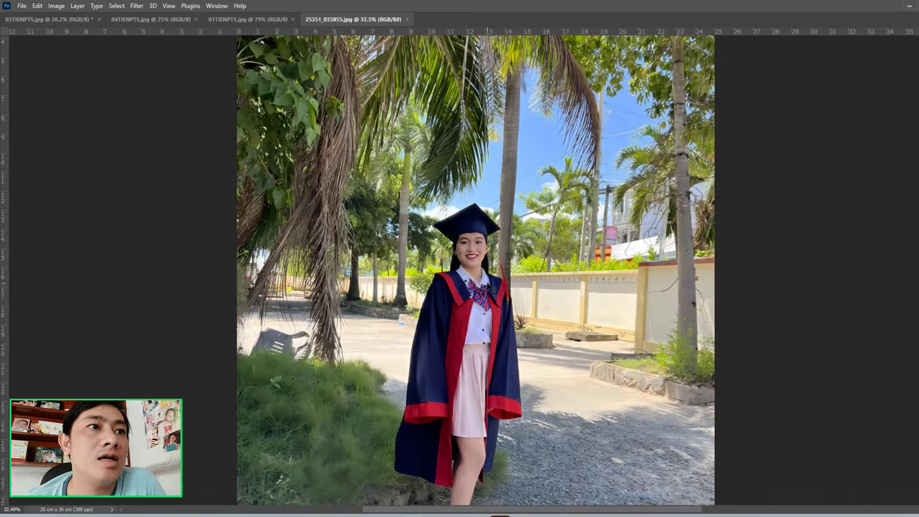
pyautogui.scroll(-1, 488, 286)
pyautogui.scroll(2, 358, 458)
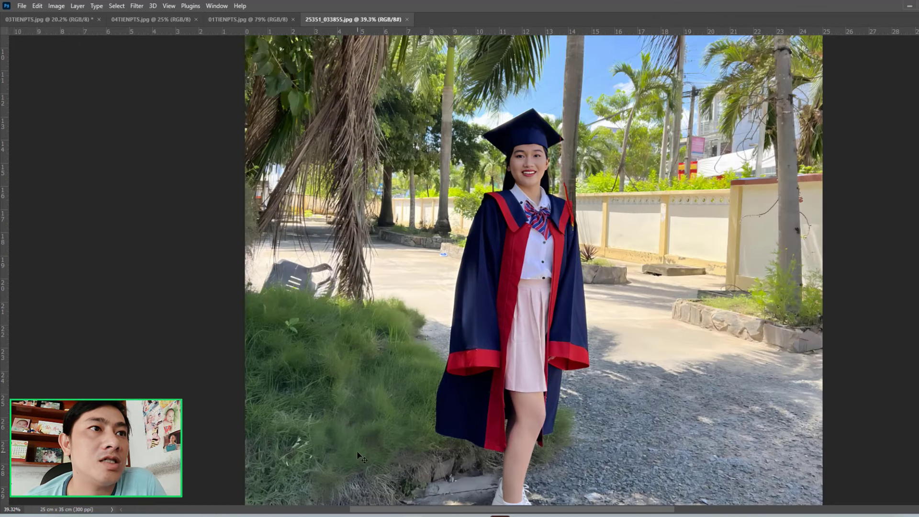
pyautogui.scroll(1, 294, 331)
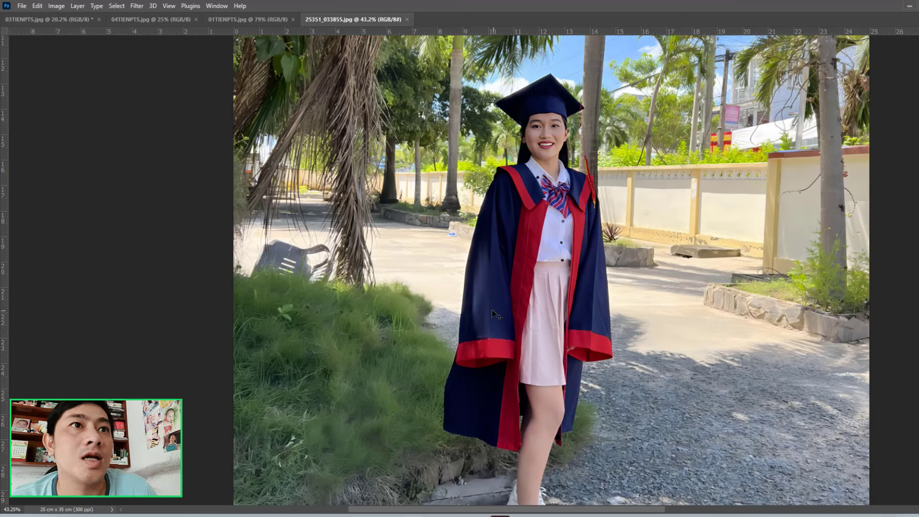
pyautogui.scroll(-2, 505, 437)
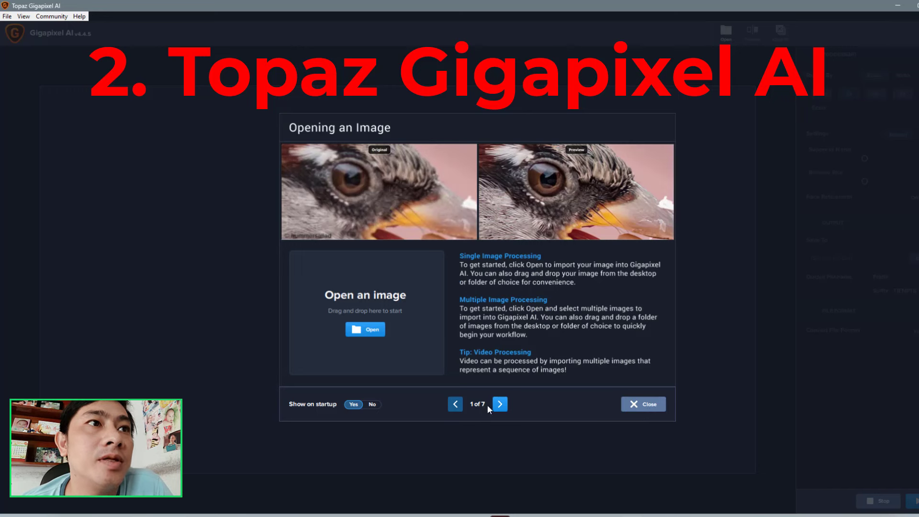
# - Page through the Gigapixel introductory tutorial and close it
pyautogui.click(500, 405)
pyautogui.click(500, 405)
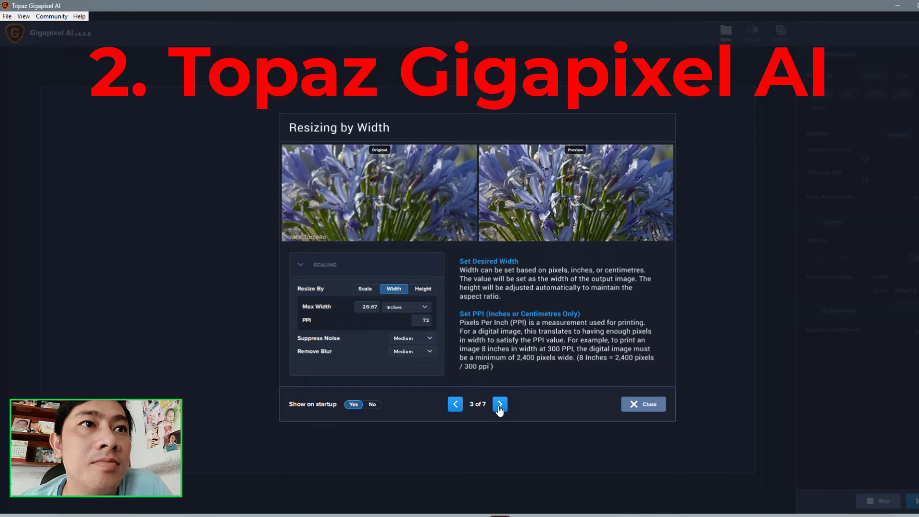
pyautogui.click(646, 404)
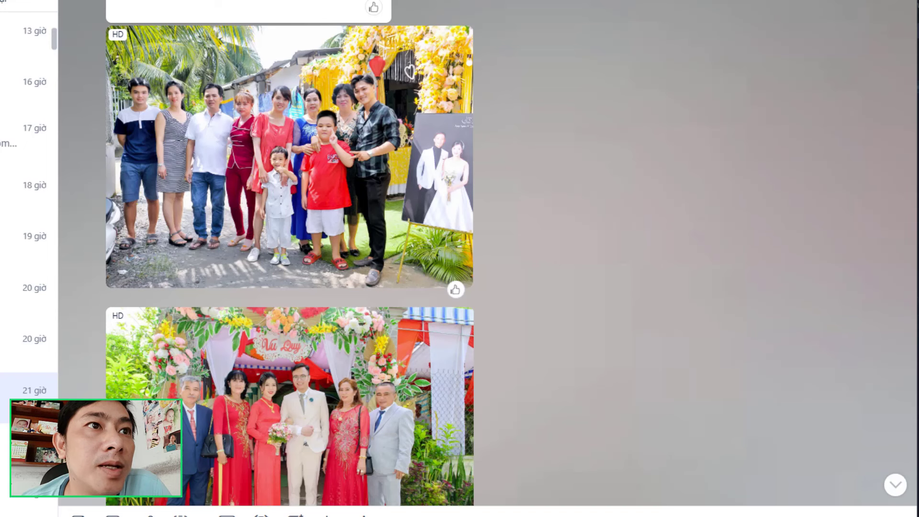
# - Browse the Zalo chat photos, cancel Gigapixel's Open dialog, and preview the File Explorer folders
pyautogui.scroll(-3, 319, 329)
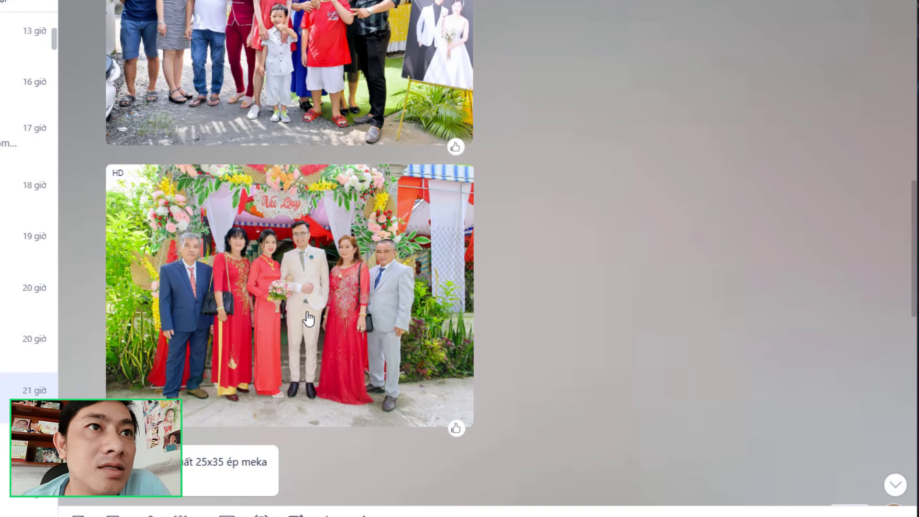
pyautogui.scroll(3, 317, 325)
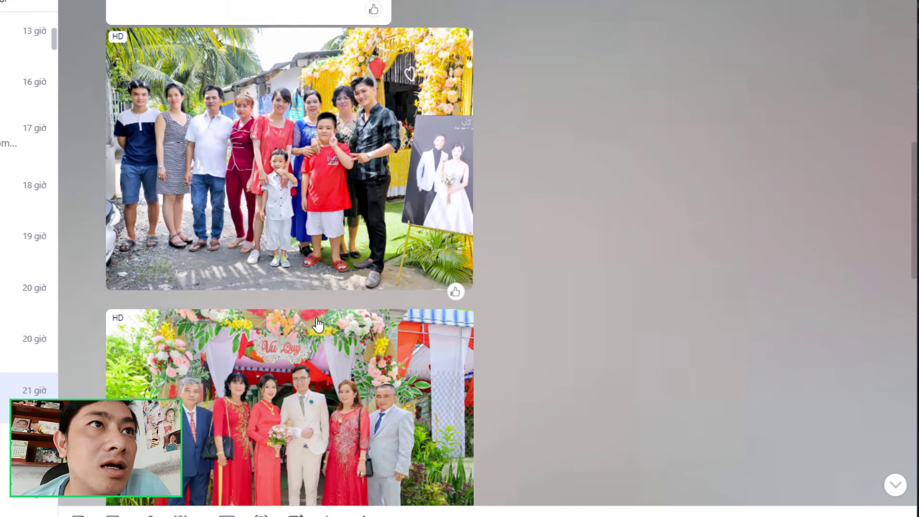
pyautogui.scroll(2, 317, 326)
pyautogui.scroll(3, 318, 328)
pyautogui.scroll(1, 317, 327)
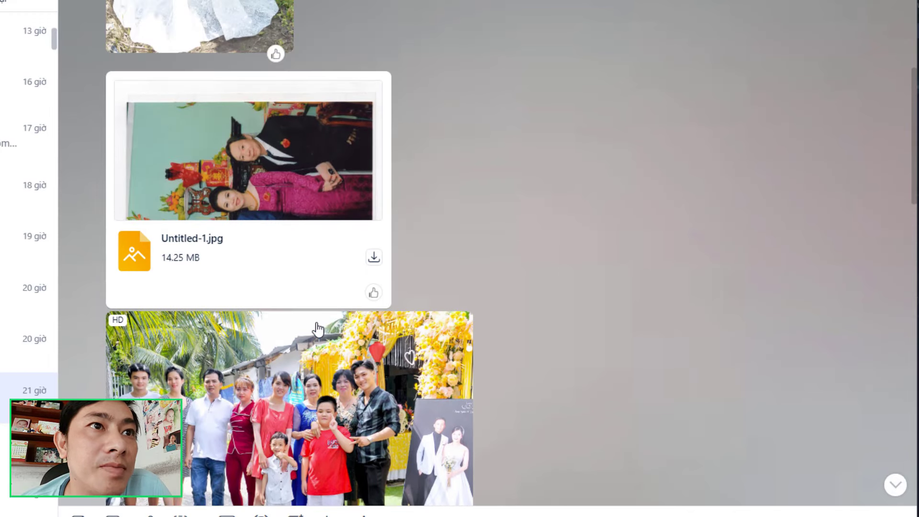
pyautogui.scroll(-1, 317, 329)
pyautogui.scroll(-1, 318, 330)
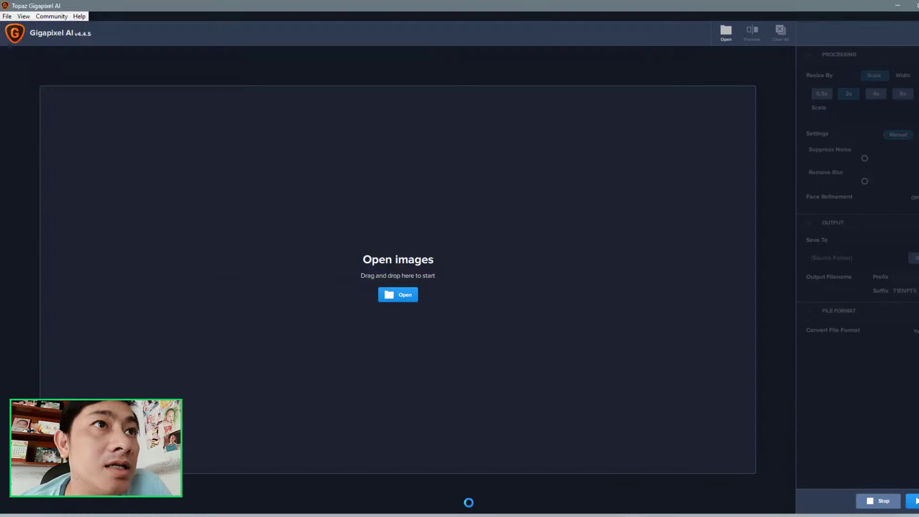
pyautogui.click(446, 253)
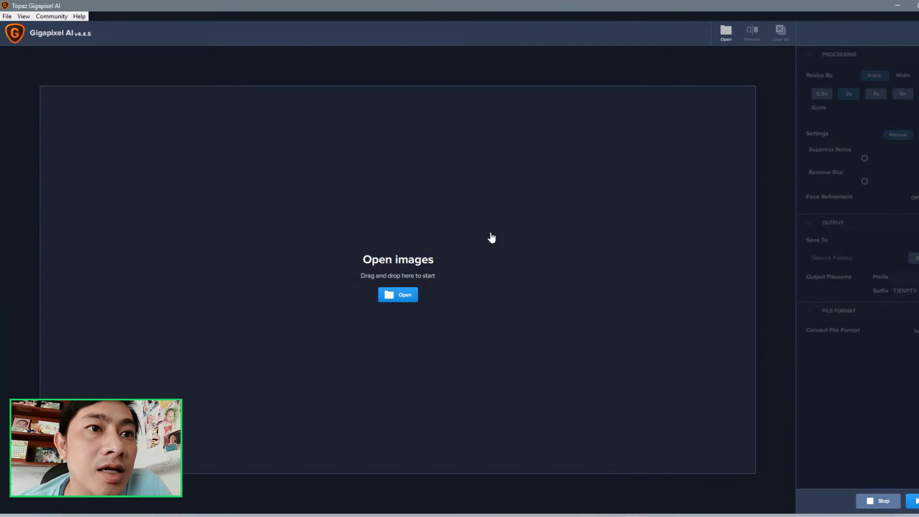
pyautogui.click(564, 515)
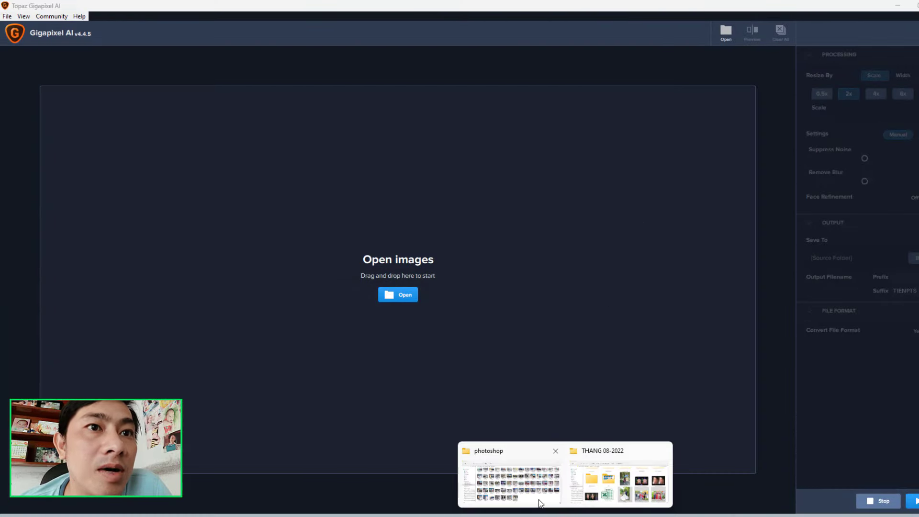
# - Open the HitPaw comparison screenshot from THANG 08-2022 and zoom onto the middle woman's face
pyautogui.click(658, 497)
pyautogui.doubleClick(229, 357)
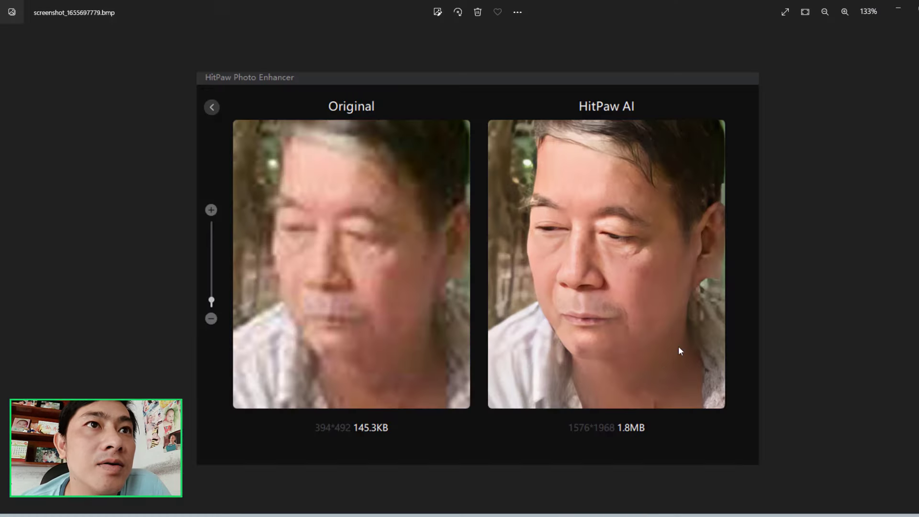
pyautogui.scroll(2, 513, 233)
pyautogui.scroll(4, 513, 234)
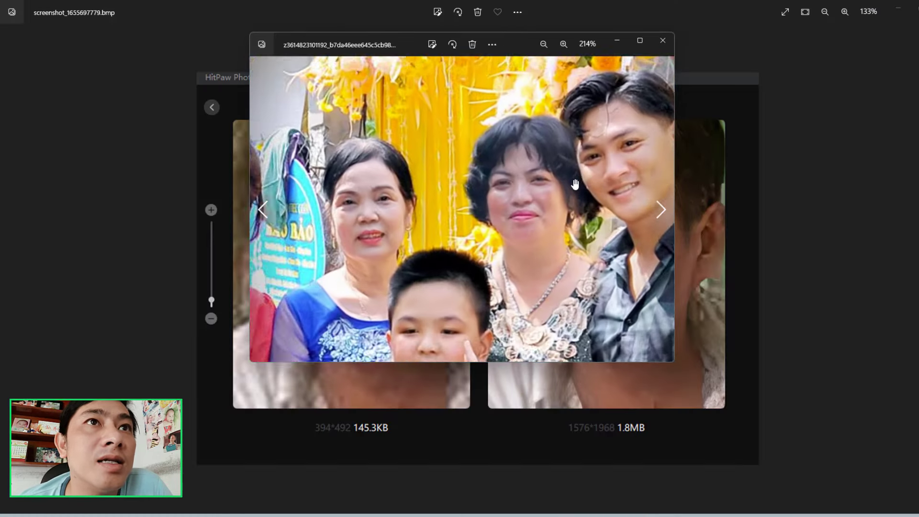
pyautogui.scroll(1, 513, 233)
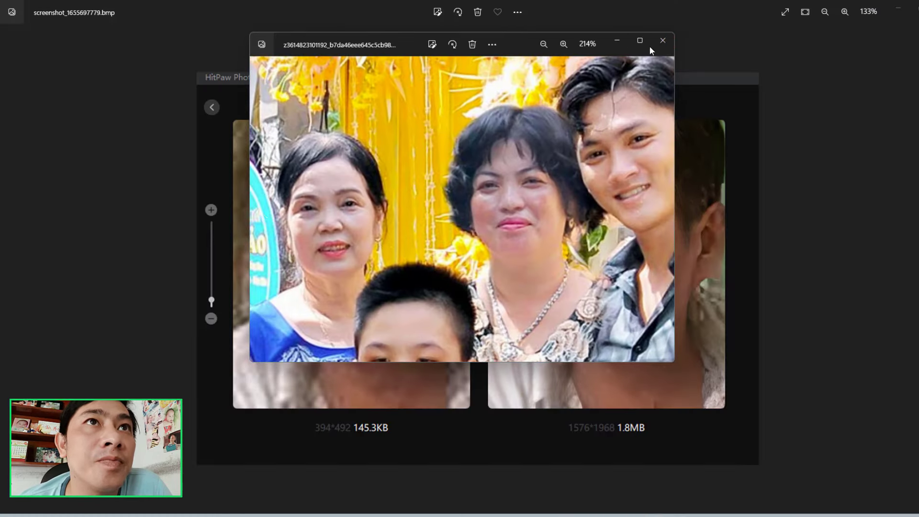
pyautogui.scroll(3, 628, 74)
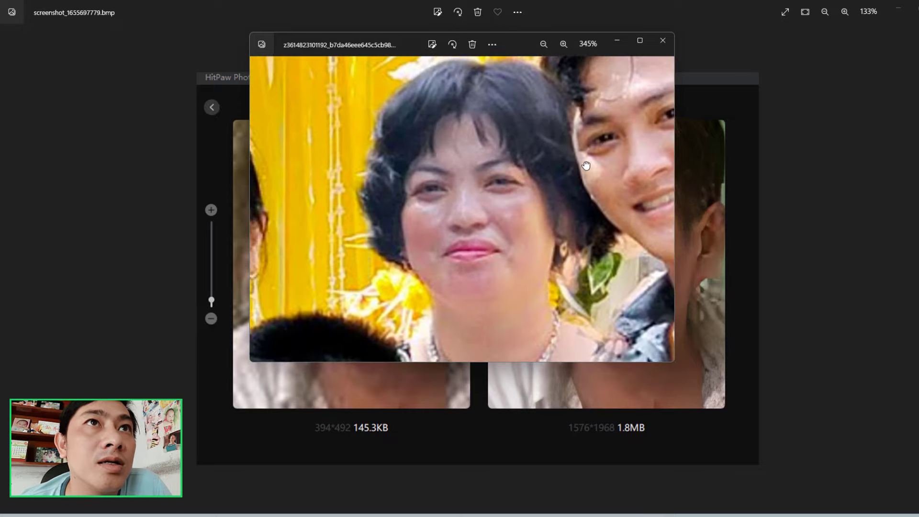
pyautogui.moveTo(626, 110); pyautogui.dragTo(627, 74)
# - Maximize the Photos viewer and zoom in and out to inspect the family's faces
pyautogui.click(640, 41)
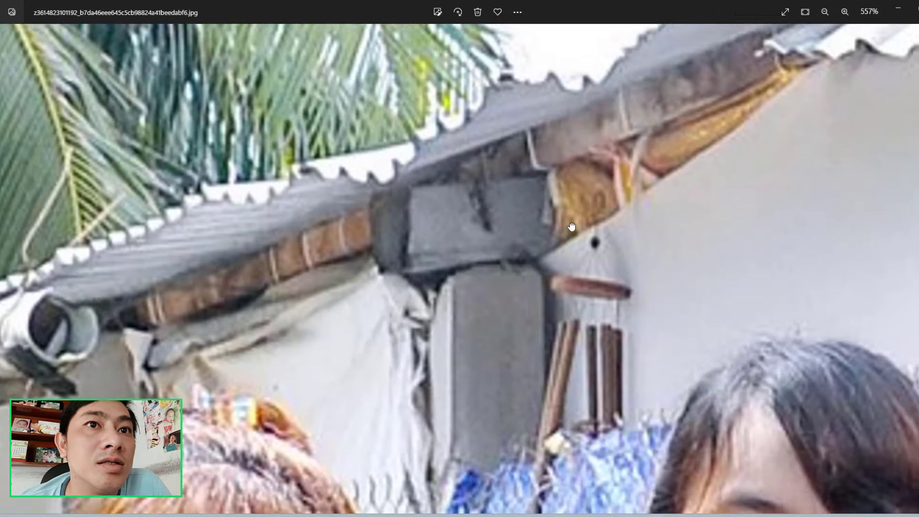
pyautogui.scroll(2, 554, 165)
pyautogui.scroll(-5, 555, 165)
pyautogui.scroll(-1, 526, 230)
pyautogui.scroll(-1, 502, 278)
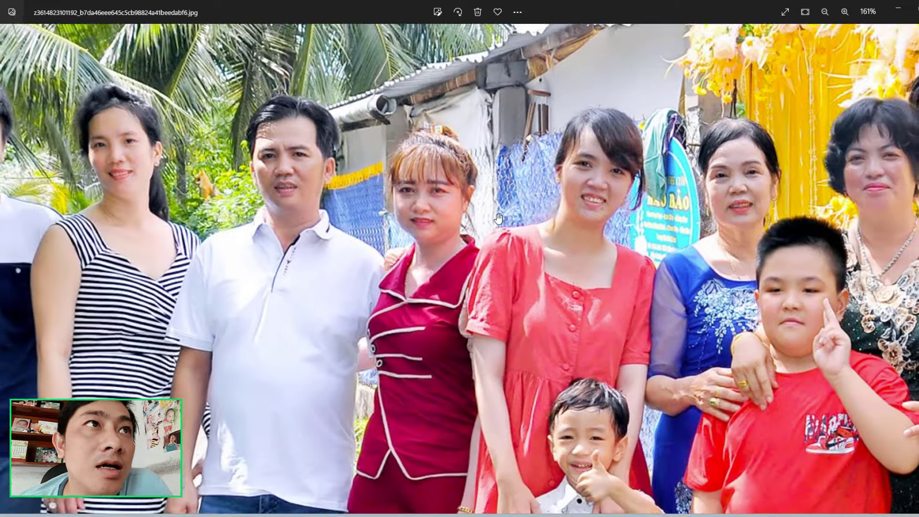
pyautogui.scroll(-1, 493, 299)
pyautogui.scroll(-1, 493, 300)
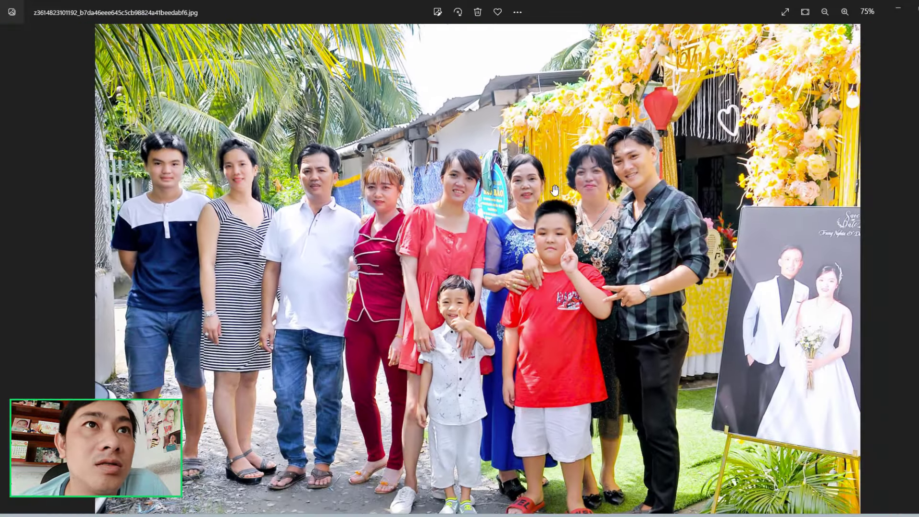
pyautogui.scroll(2, 669, 181)
pyautogui.scroll(2, 669, 181)
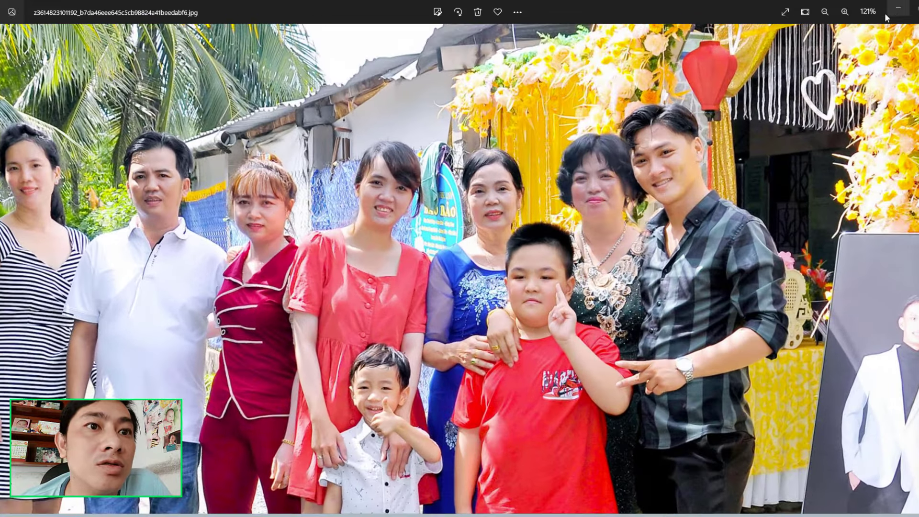
pyautogui.scroll(-2, 550, 303)
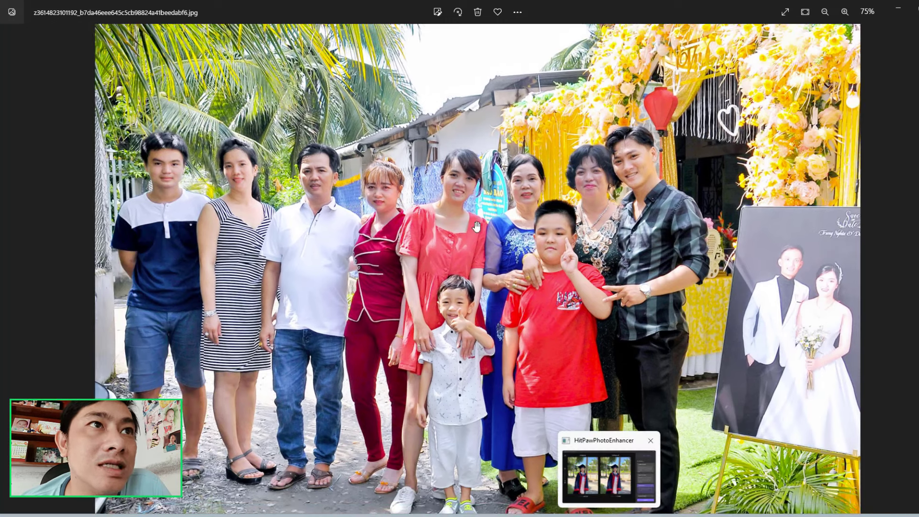
pyautogui.scroll(2, 390, 253)
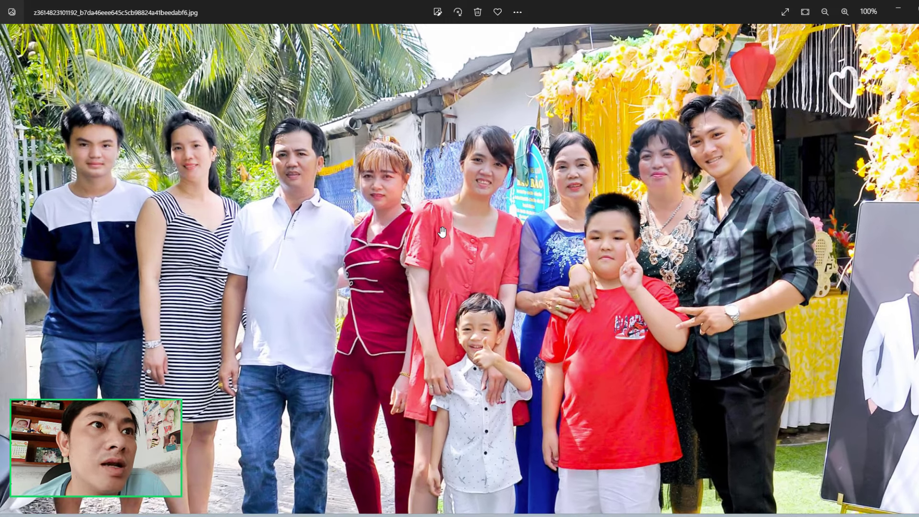
pyautogui.scroll(-2, 442, 232)
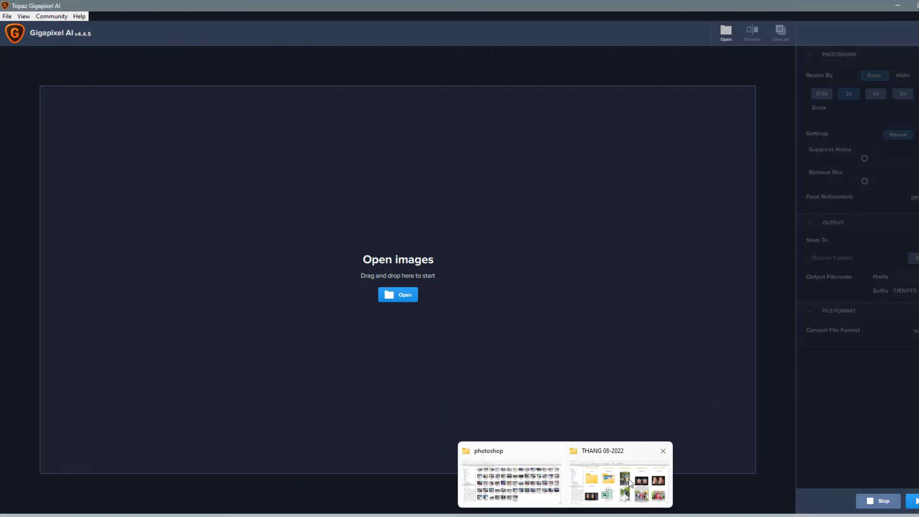
# - Select the three wedding photos in THANG 08-2022 and drop them into Gigapixel
pyautogui.click(632, 485)
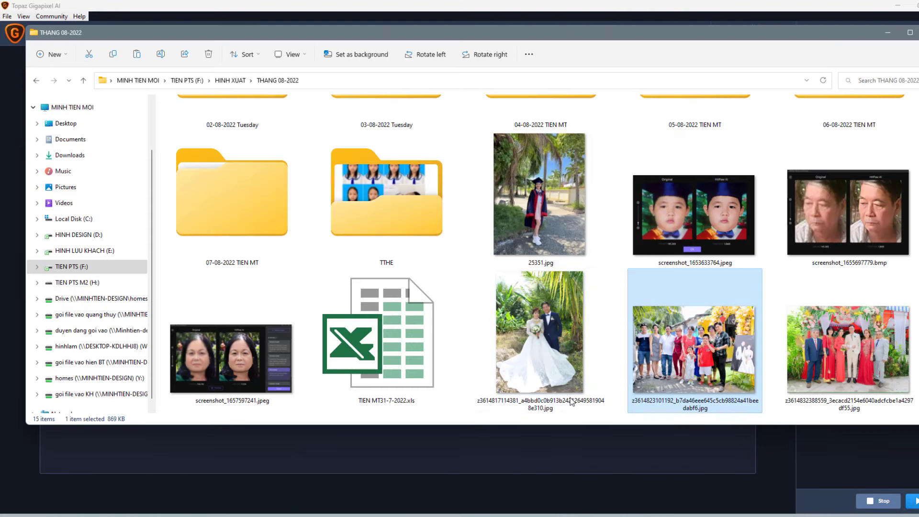
pyautogui.click(574, 329)
pyautogui.keyDown('ctrl'); pyautogui.click(697, 352); pyautogui.keyUp('ctrl')
pyautogui.keyDown('ctrl'); pyautogui.click(828, 349); pyautogui.keyUp('ctrl')
pyautogui.moveTo(828, 349); pyautogui.dragTo(645, 445)
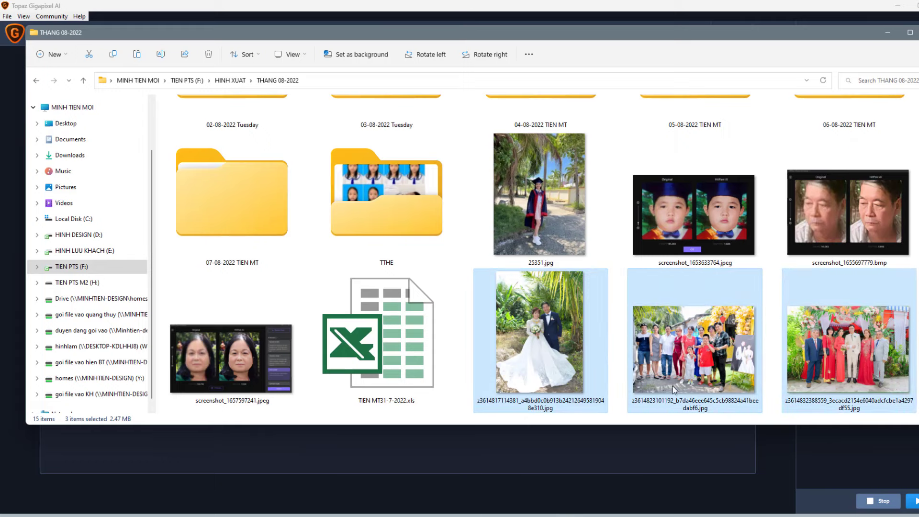
pyautogui.moveTo(650, 436); pyautogui.dragTo(650, 457)
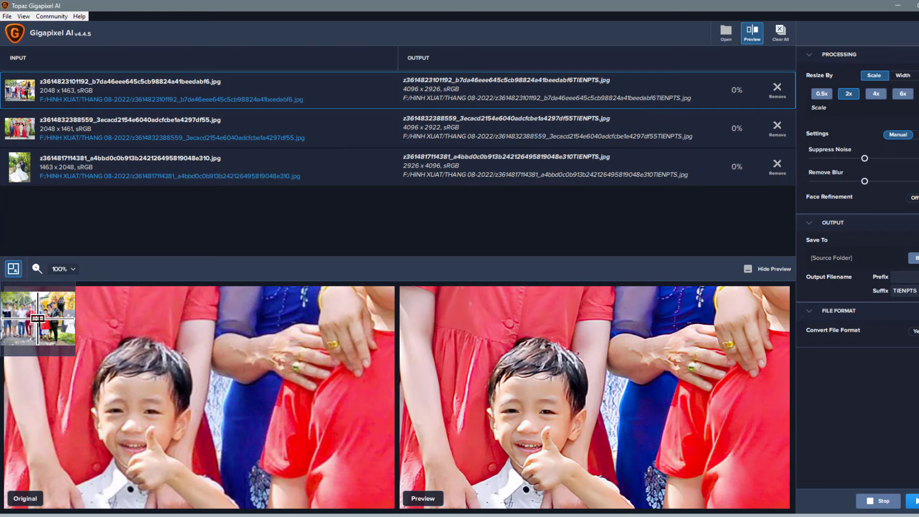
# - Pan the Gigapixel comparison to the women, boy and young woman in red, then minimize Gigapixel
pyautogui.moveTo(38, 319); pyautogui.dragTo(43, 310)
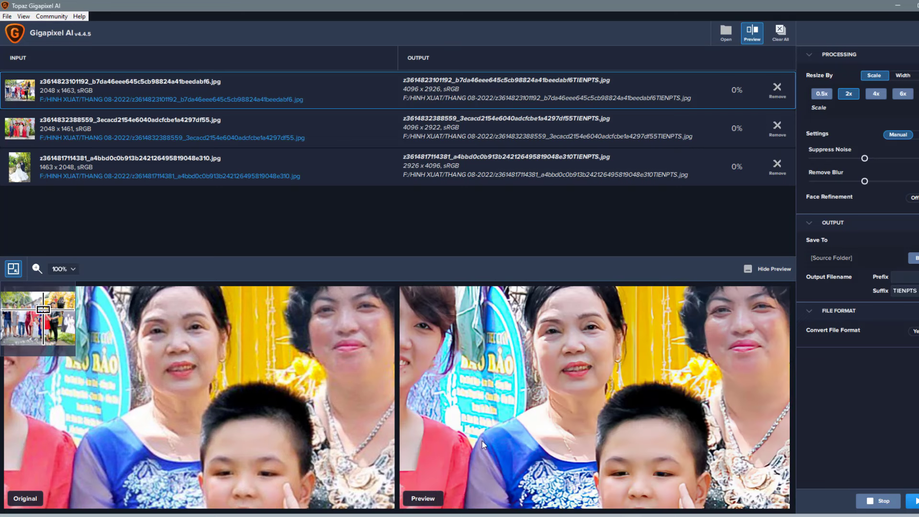
pyautogui.moveTo(43, 309); pyautogui.dragTo(34, 309)
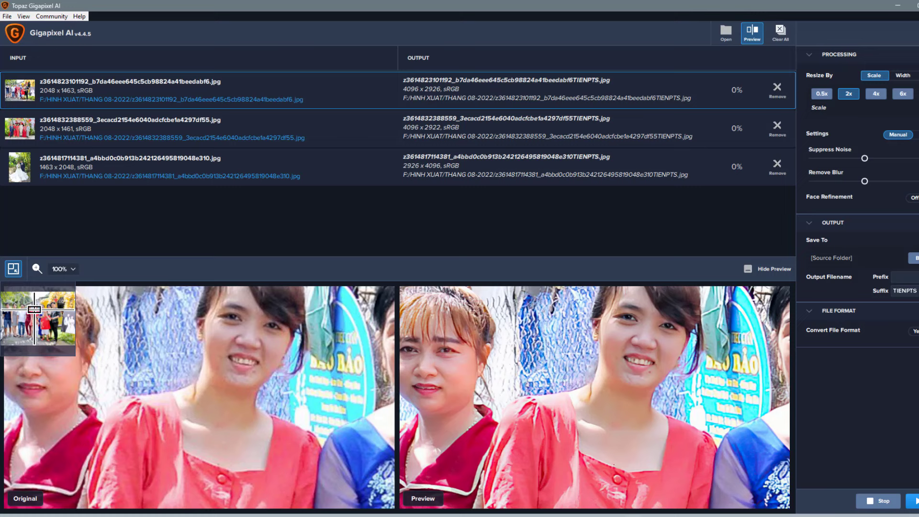
pyautogui.click(898, 6)
# - View the original family photo at actual size, then switch to 03TIENPTS.jpg in Photoshop and zoom in
pyautogui.click(501, 452)
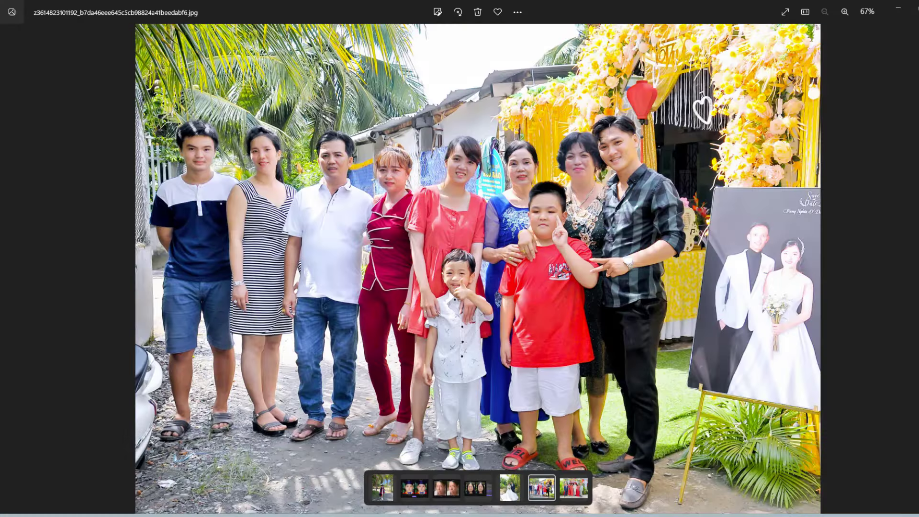
pyautogui.hotkey('ctrl', '1')
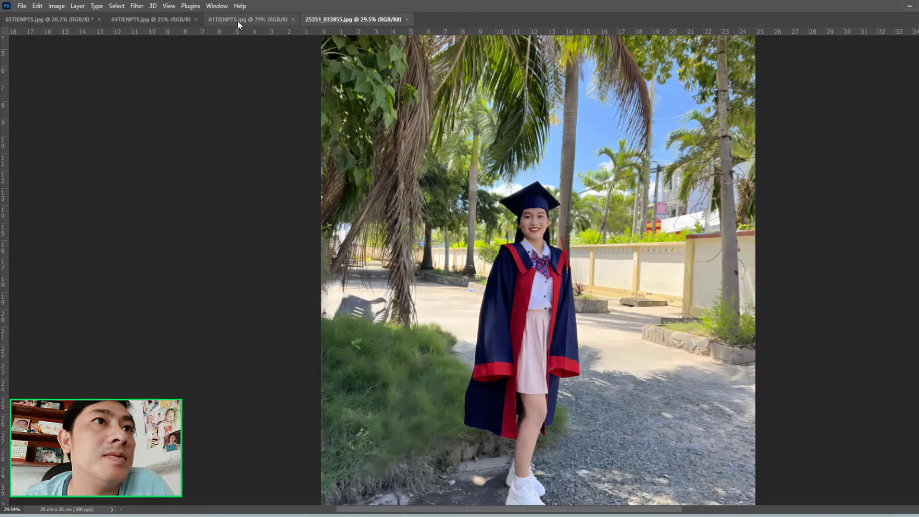
pyautogui.click(238, 21)
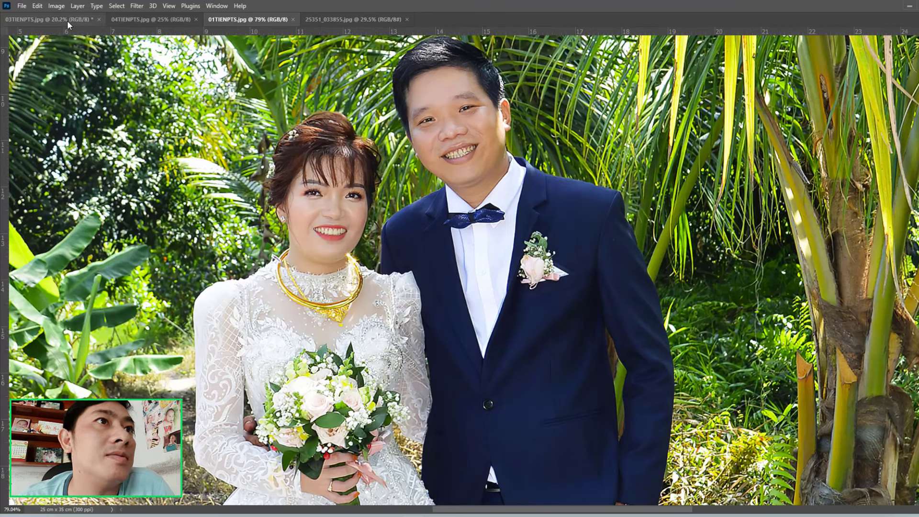
pyautogui.click(67, 19)
pyautogui.scroll(5, 455, 156)
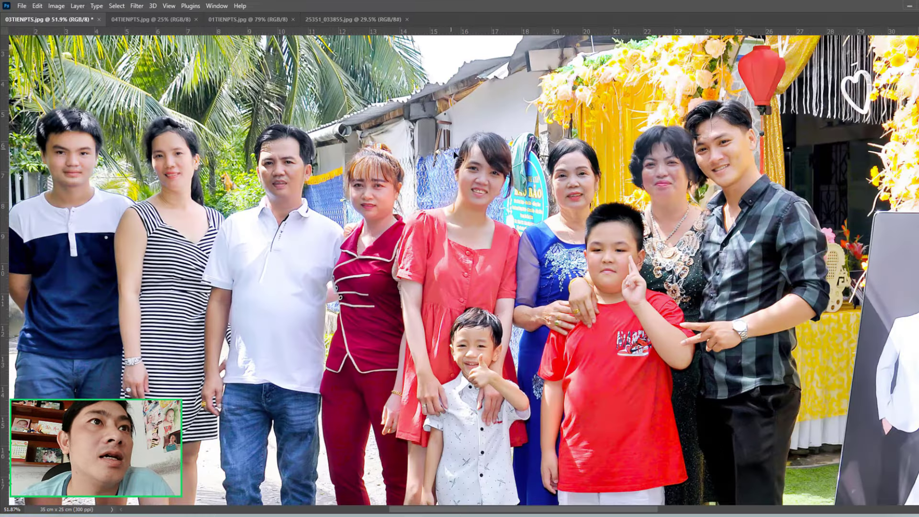
pyautogui.scroll(4, 498, 194)
pyautogui.scroll(2, 498, 194)
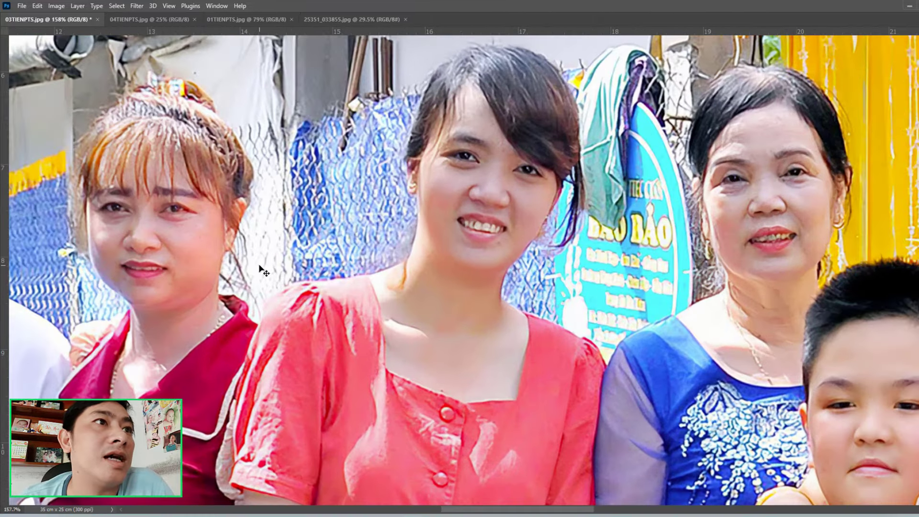
pyautogui.click(354, 237)
pyautogui.press('Escape')
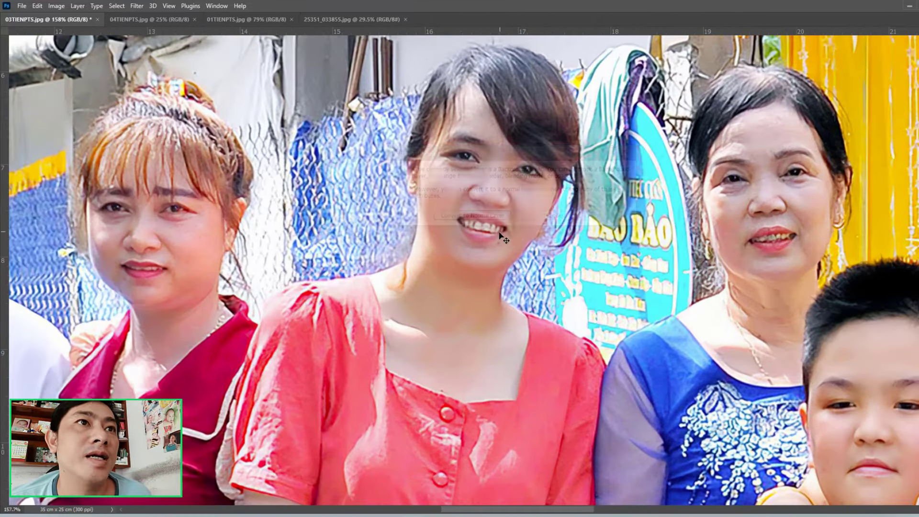
# - Zoom and pan 03TIENPTS.jpg across the flowers, lantern, young man and children
pyautogui.scroll(-3, 493, 249)
pyautogui.scroll(-1, 450, 272)
pyautogui.scroll(1, 449, 274)
pyautogui.scroll(1, 450, 274)
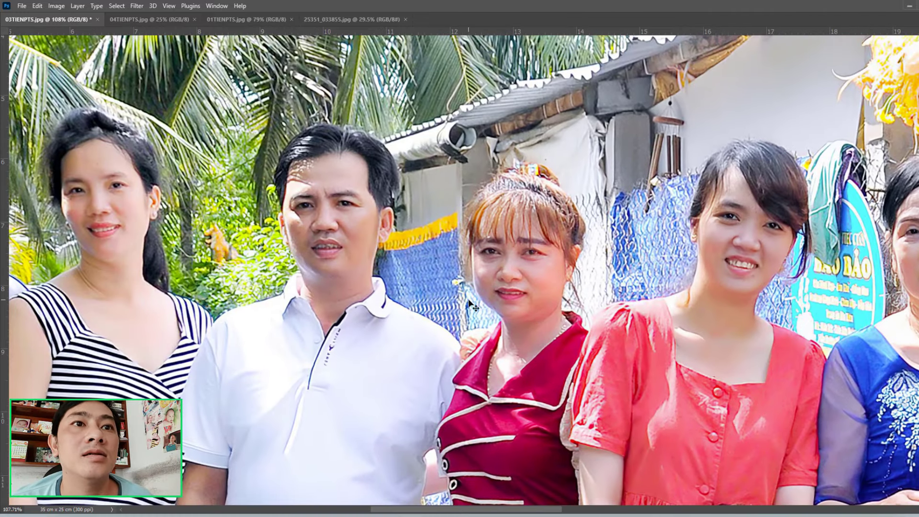
pyautogui.scroll(-1, 466, 299)
pyautogui.scroll(-1, 472, 306)
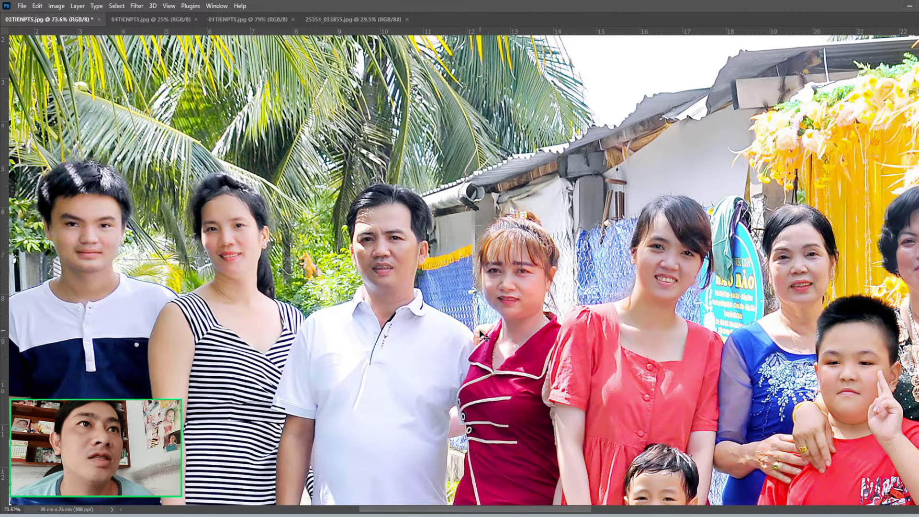
pyautogui.scroll(1, 482, 335)
pyautogui.moveTo(813, 298); pyautogui.dragTo(378, 345)
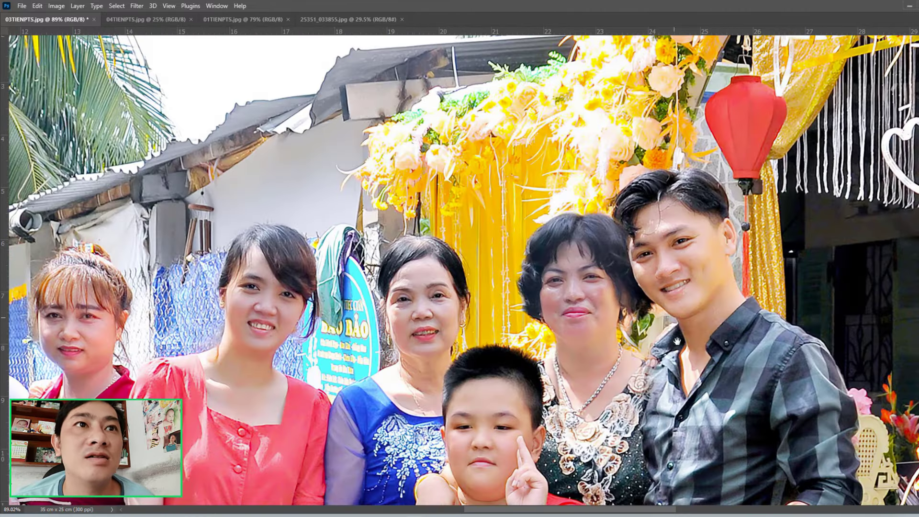
pyautogui.moveTo(677, 341); pyautogui.dragTo(662, 258)
pyautogui.scroll(-4, 678, 263)
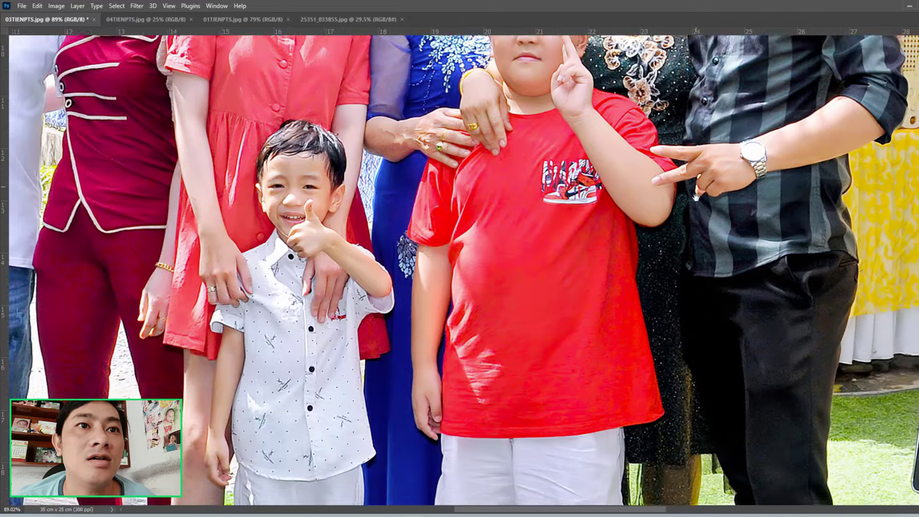
pyautogui.scroll(-2, 670, 282)
pyautogui.scroll(-2, 661, 302)
pyautogui.scroll(-3, 651, 316)
pyautogui.hscroll(-2, 647, 327)
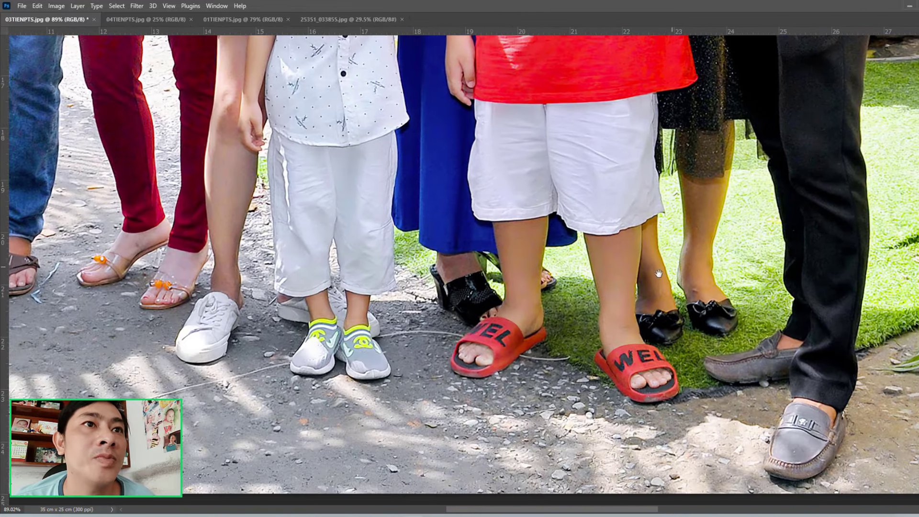
pyautogui.scroll(3, 646, 327)
pyautogui.scroll(6, 646, 327)
pyautogui.hscroll(-6, 646, 327)
pyautogui.scroll(4, 556, 268)
pyautogui.hscroll(-2, 555, 268)
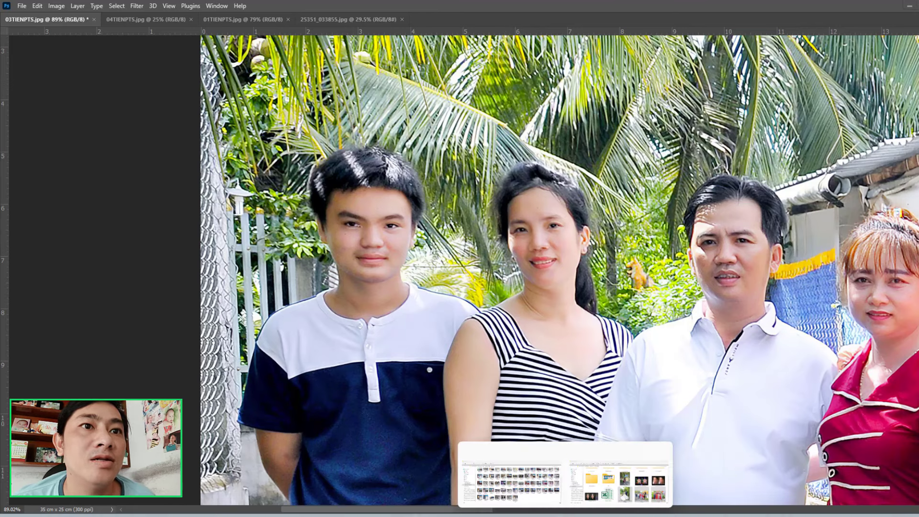
# - Open the original family group photo from THANG 08-2022 in Photoshop and zoom in
pyautogui.click(663, 483)
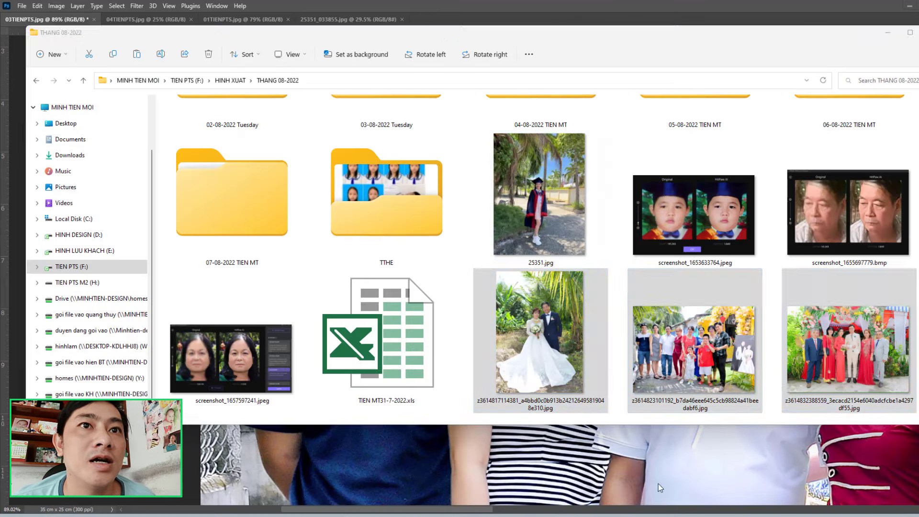
pyautogui.click(704, 351)
pyautogui.moveTo(696, 355); pyautogui.dragTo(865, 6)
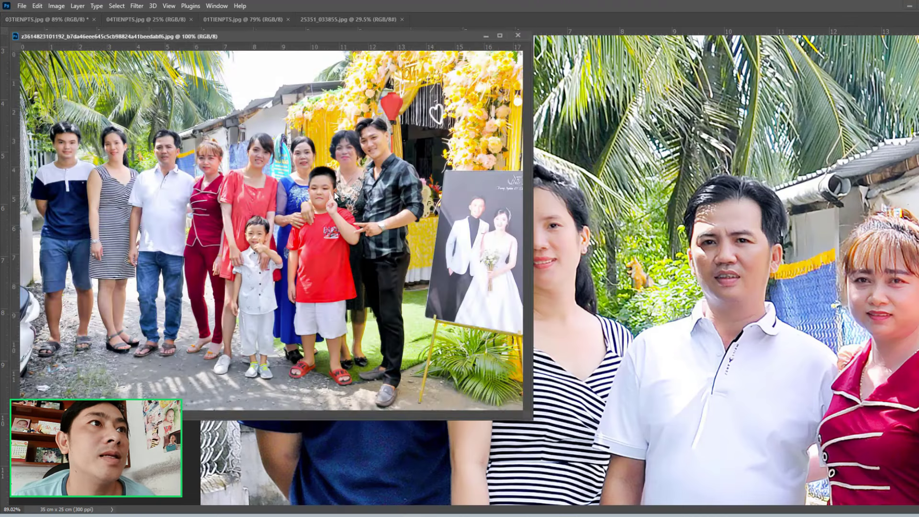
pyautogui.scroll(2, 441, 376)
pyautogui.scroll(2, 441, 376)
pyautogui.scroll(2, 440, 376)
pyautogui.scroll(2, 393, 359)
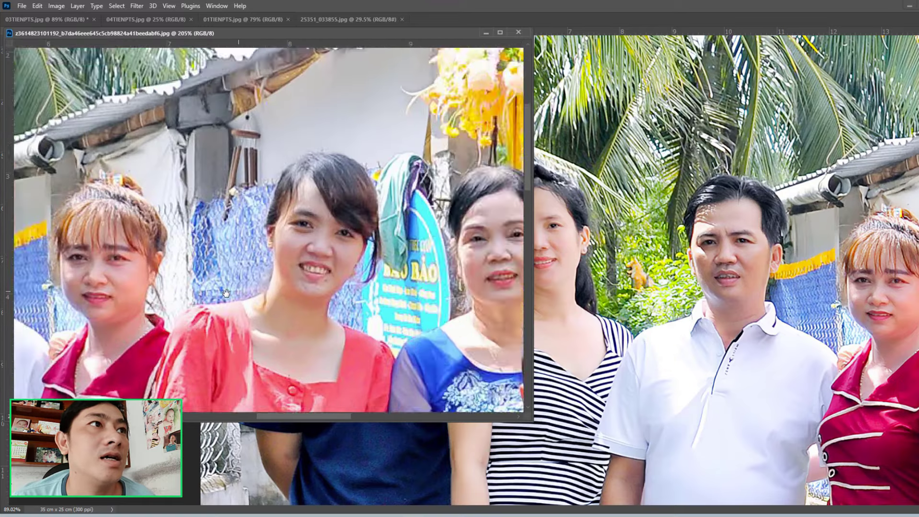
pyautogui.scroll(2, 344, 345)
pyautogui.scroll(2, 296, 331)
pyautogui.scroll(2, 257, 317)
# - Pan both the original and enhanced photos to the boy's face, adjusting zoom
pyautogui.moveTo(257, 317)
pyautogui.mouseDown()
pyautogui.moveTo(361, 334)
pyautogui.moveTo(479, 331)
pyautogui.mouseUp()
pyautogui.scroll(2, 284, 298)
pyautogui.scroll(2, 284, 298)
pyautogui.moveTo(283, 298); pyautogui.dragTo(257, 294)
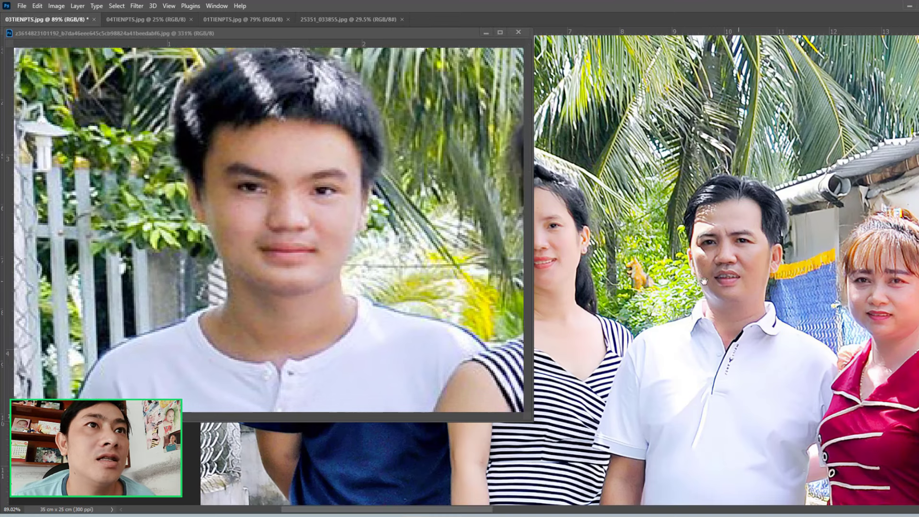
pyautogui.scroll(2, 718, 287)
pyautogui.moveTo(574, 268)
pyautogui.mouseDown()
pyautogui.moveTo(842, 268)
pyautogui.moveTo(711, 262)
pyautogui.mouseUp()
pyautogui.scroll(2, 802, 268)
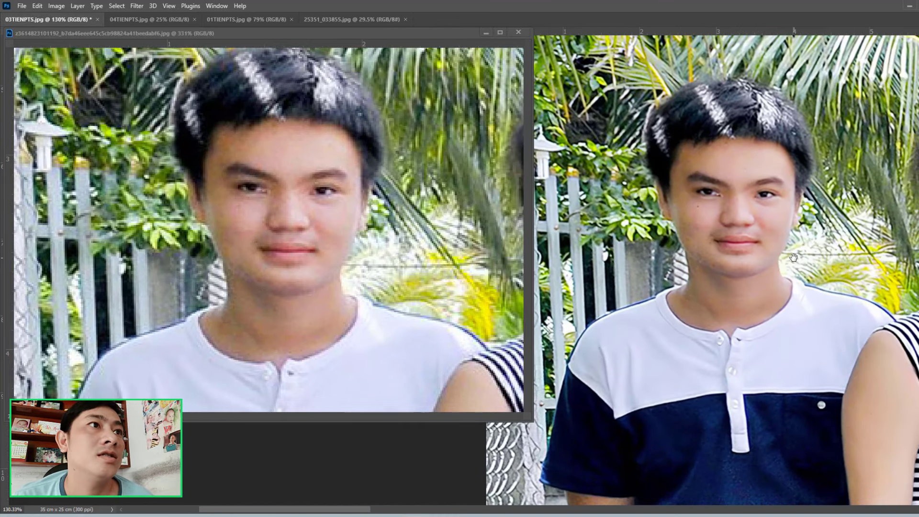
pyautogui.scroll(-1, 756, 284)
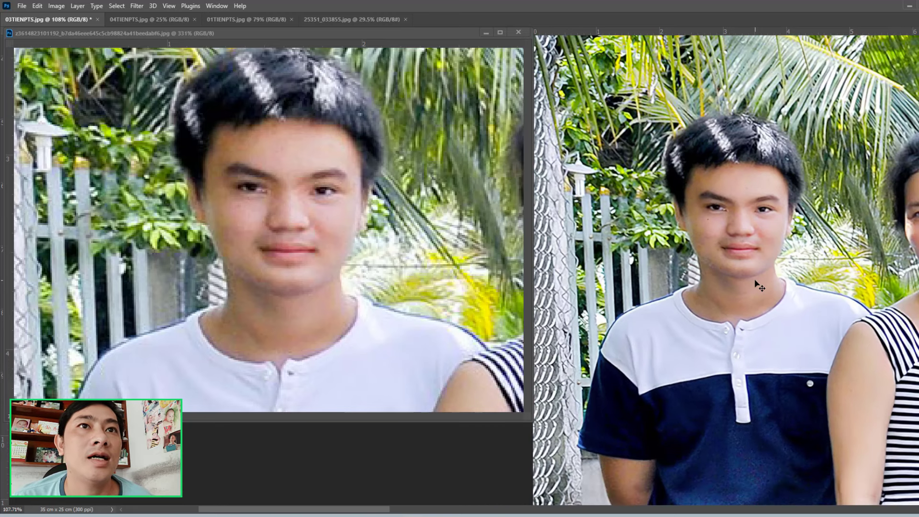
pyautogui.scroll(-1, 755, 285)
pyautogui.scroll(-2, 755, 284)
pyautogui.scroll(-1, 756, 284)
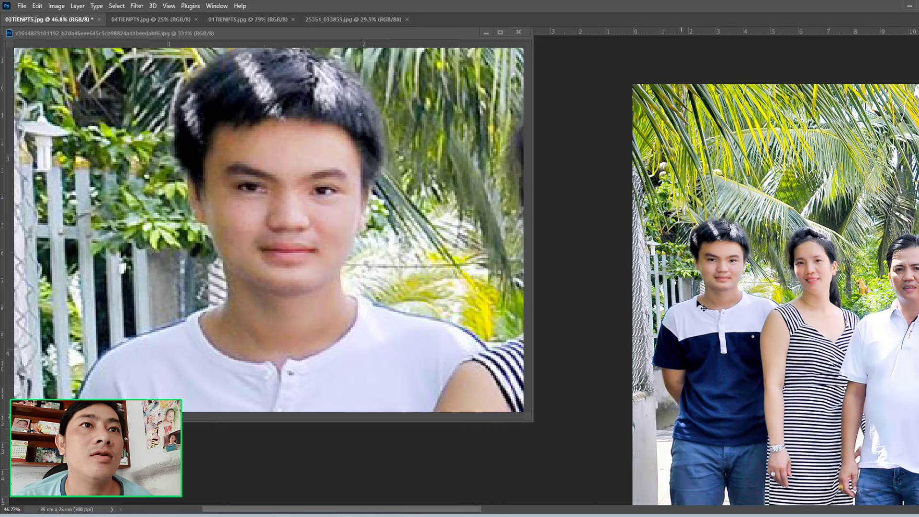
pyautogui.scroll(-1, 718, 289)
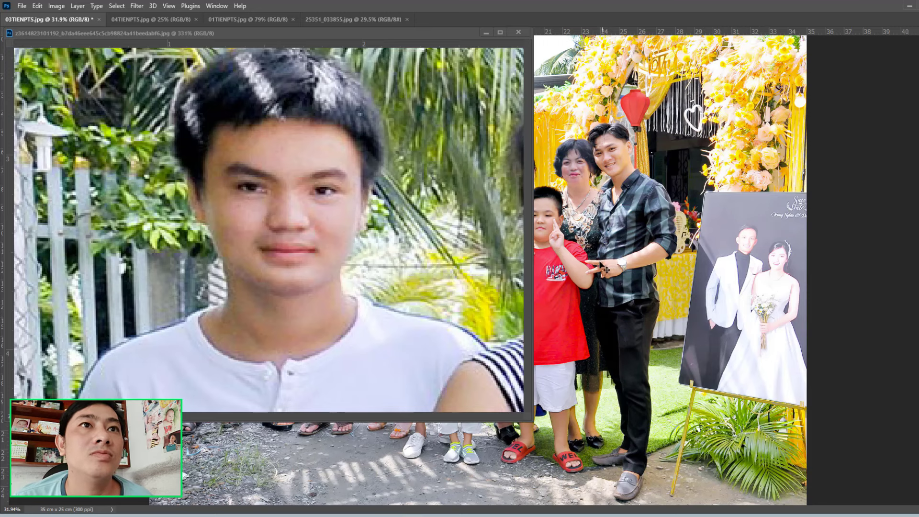
pyautogui.scroll(2, 601, 265)
pyautogui.scroll(-1, 627, 233)
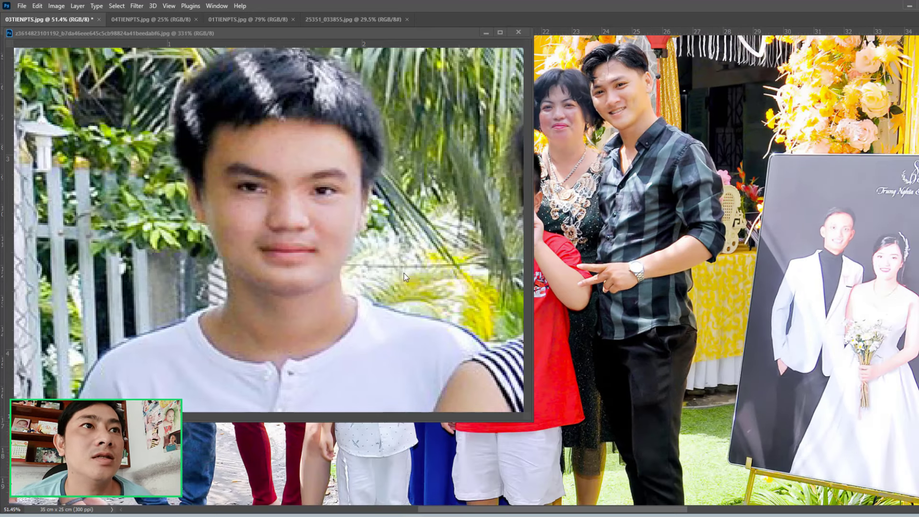
# - Shrink the floating original to 25% and pan the enhanced photo to the family under palms
pyautogui.click(405, 274)
pyautogui.scroll(-2, 405, 275)
pyautogui.scroll(-2, 405, 274)
pyautogui.scroll(-2, 405, 273)
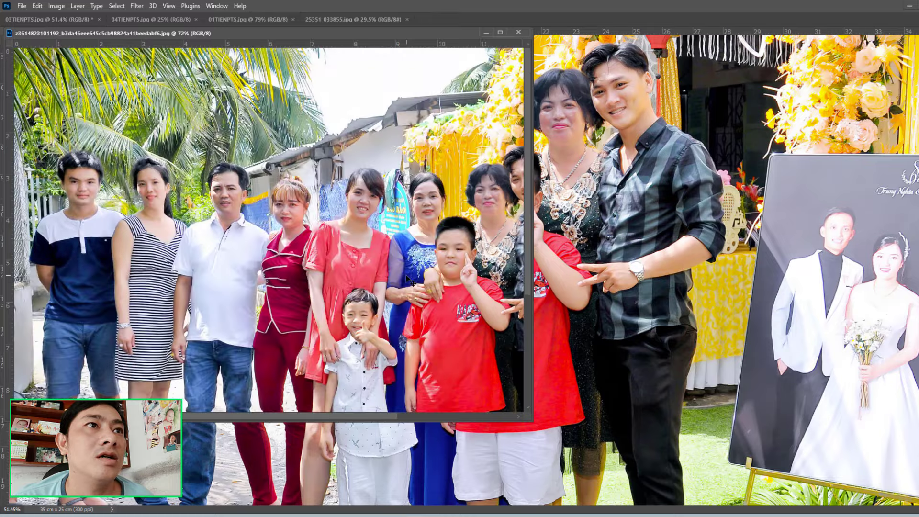
pyautogui.scroll(-2, 405, 274)
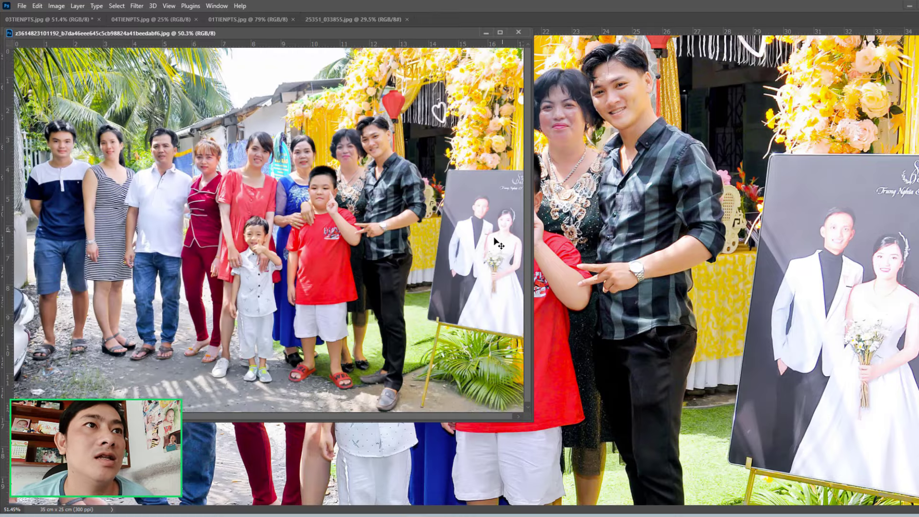
pyautogui.scroll(-2, 498, 244)
pyautogui.click(511, 233)
pyautogui.scroll(2, 510, 233)
pyautogui.scroll(1, 495, 252)
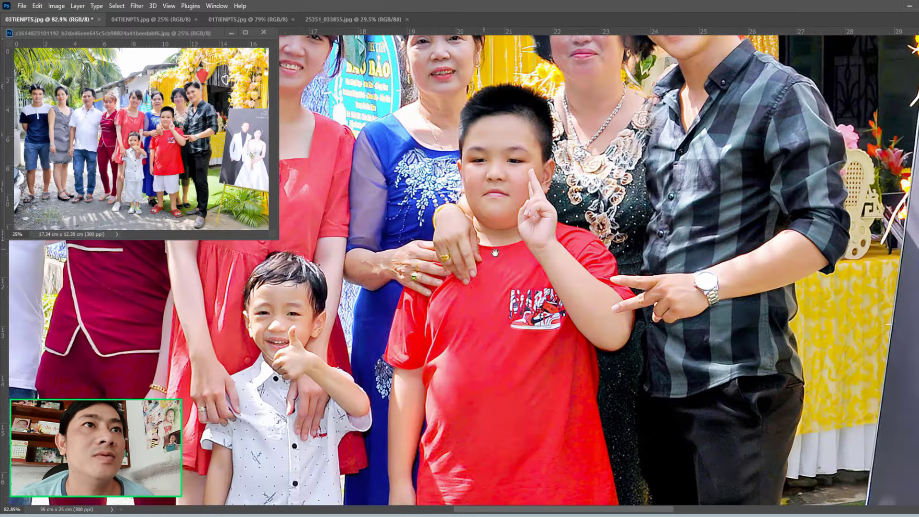
pyautogui.moveTo(495, 252); pyautogui.dragTo(718, 258)
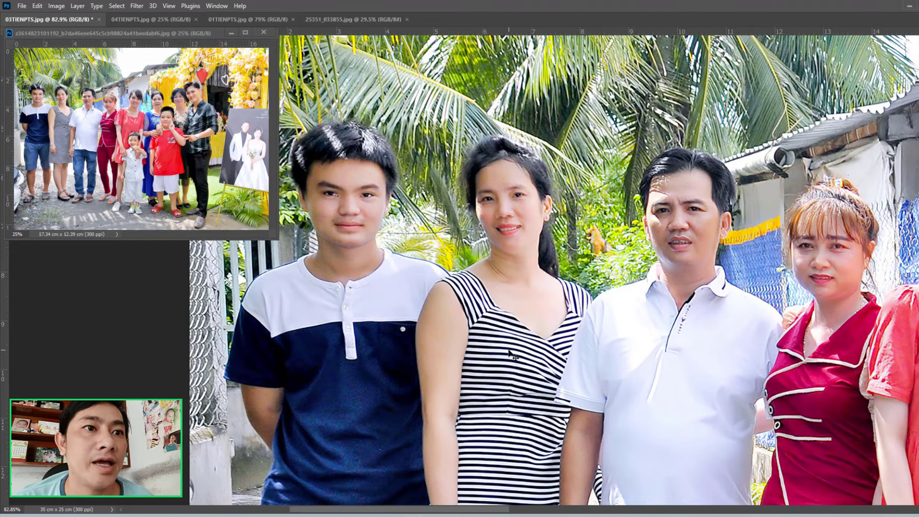
pyautogui.hotkey('alt', 'Tab')
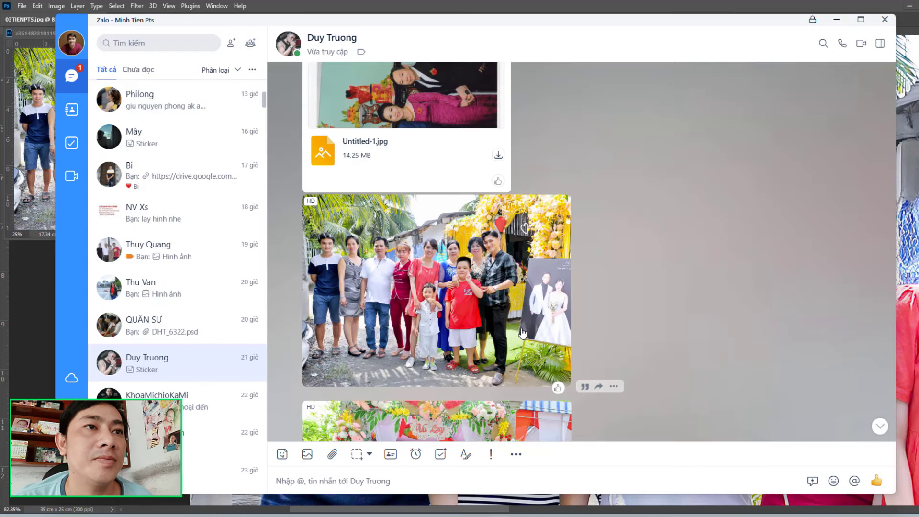
pyautogui.scroll(-5, 521, 333)
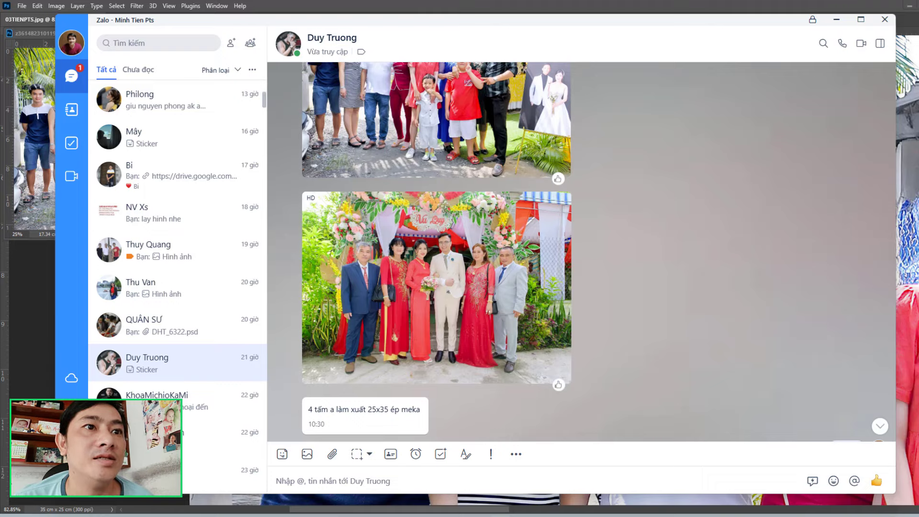
pyautogui.hotkey('alt', 'Tab')
pyautogui.hotkey('alt', 'Tab')
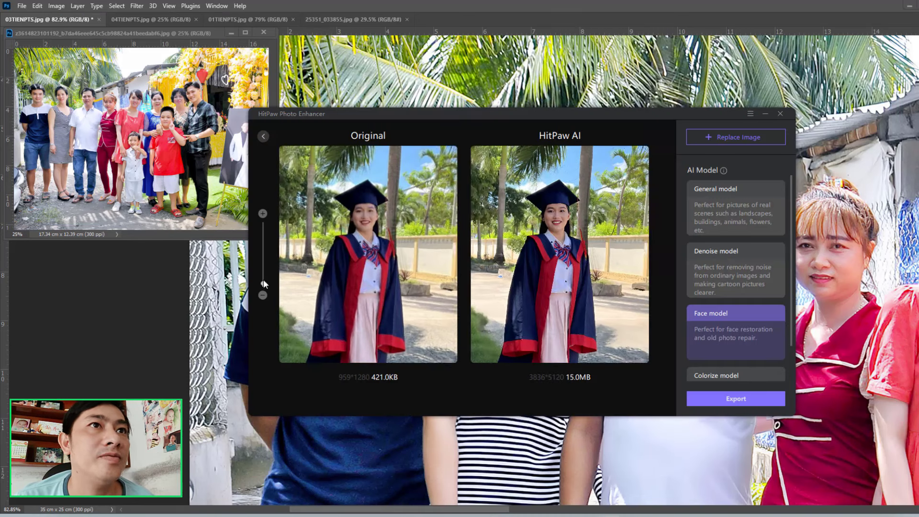
# - Zoom HitPaw's previews onto the graduate's face and briefly view the man's saved comparison screenshot
pyautogui.moveTo(263, 282); pyautogui.dragTo(262, 264)
pyautogui.moveTo(481, 211); pyautogui.dragTo(571, 267)
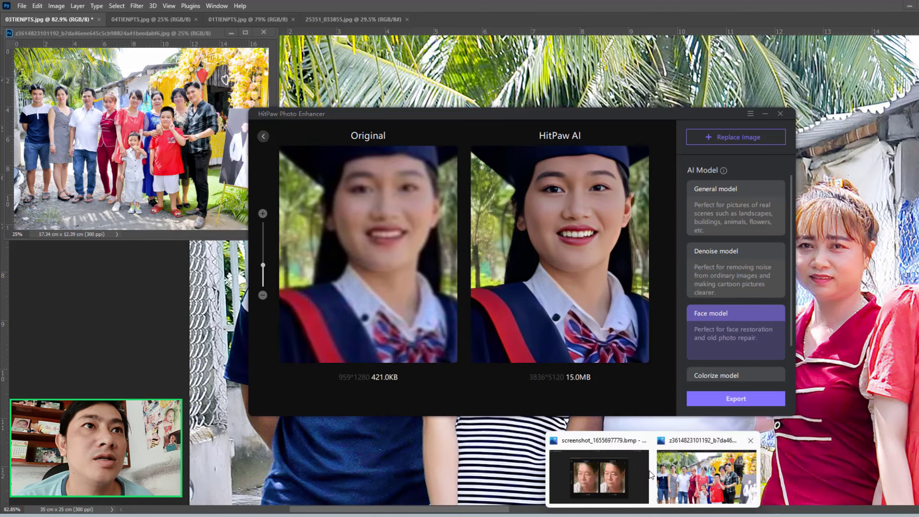
pyautogui.click(622, 474)
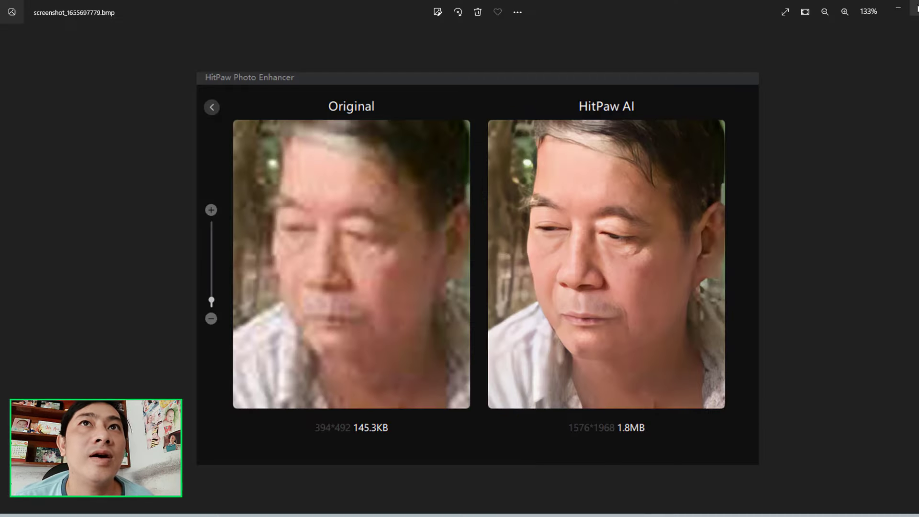
pyautogui.click(896, 9)
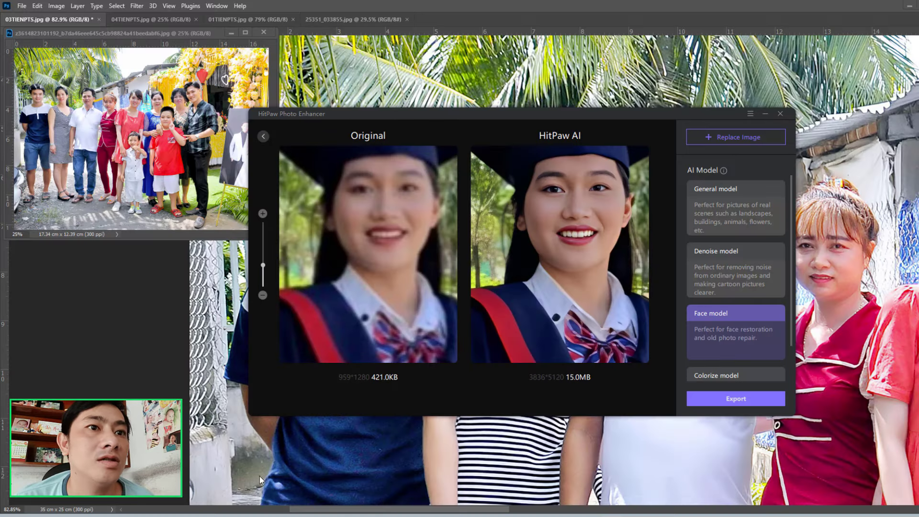
# - Close HitPaw and open a woman's before-and-after screenshot from THANG 08-2022
pyautogui.click(282, 457)
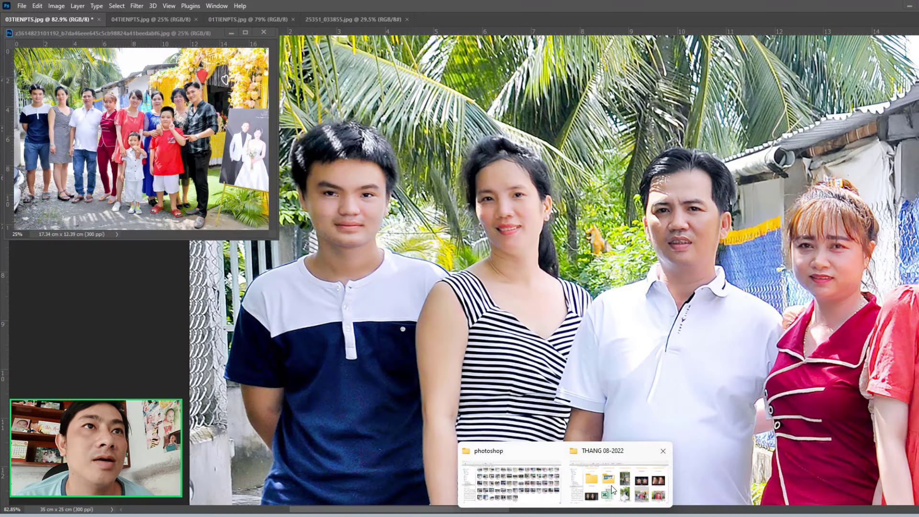
pyautogui.click(651, 488)
pyautogui.doubleClick(207, 310)
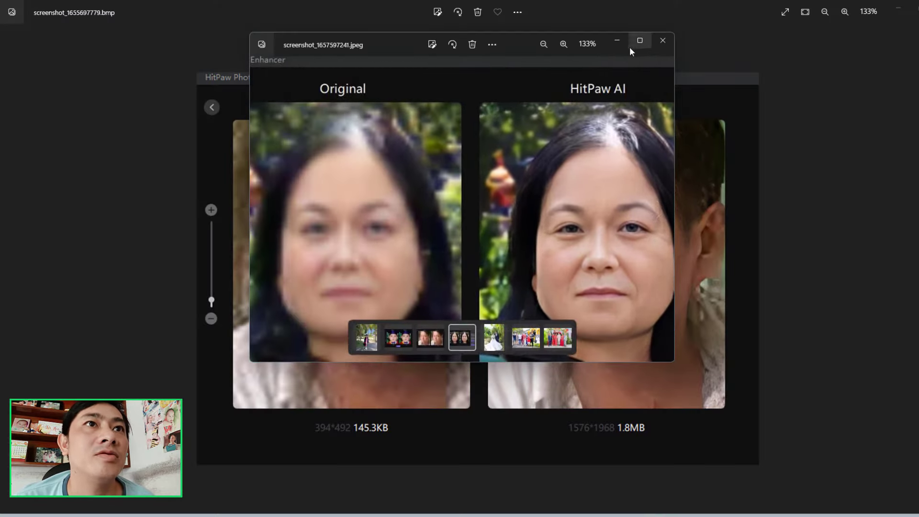
# - Minimize the woman's and man's Photos windows to reveal the screenshots folder
pyautogui.click(617, 41)
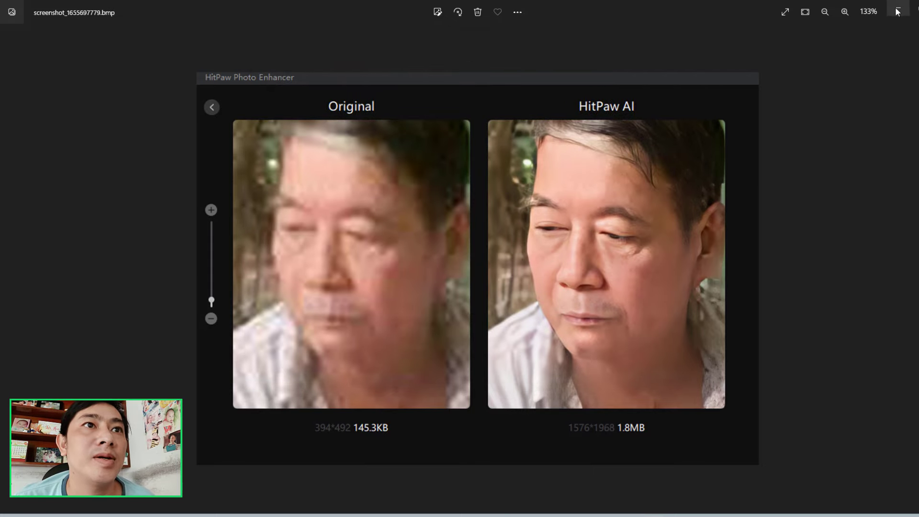
pyautogui.click(898, 8)
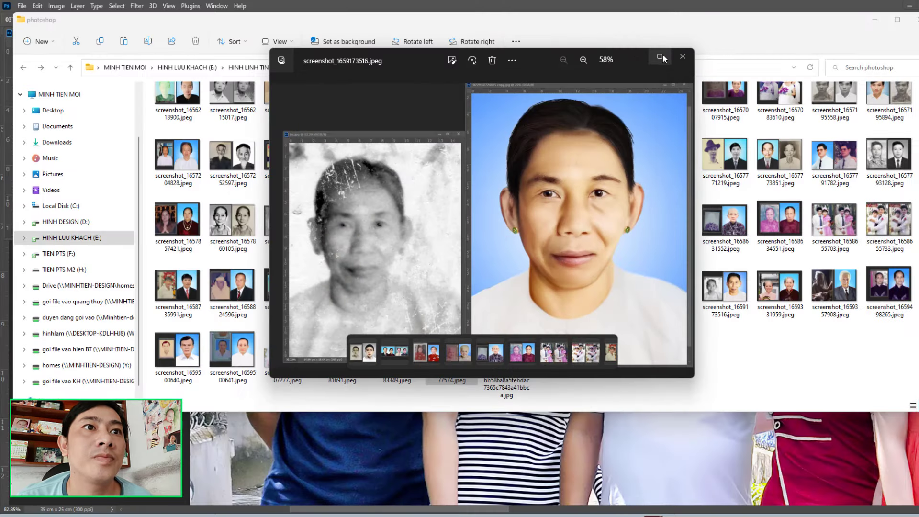
# - Maximize the Photos viewer and browse restoration screenshots, zooming on the man in the blue turban
pyautogui.click(661, 57)
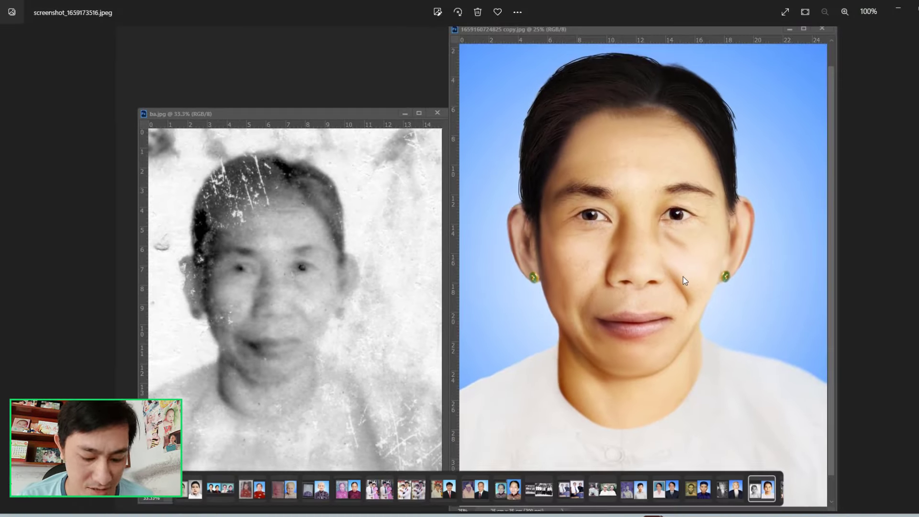
pyautogui.press('Right')
pyautogui.scroll(2, 684, 277)
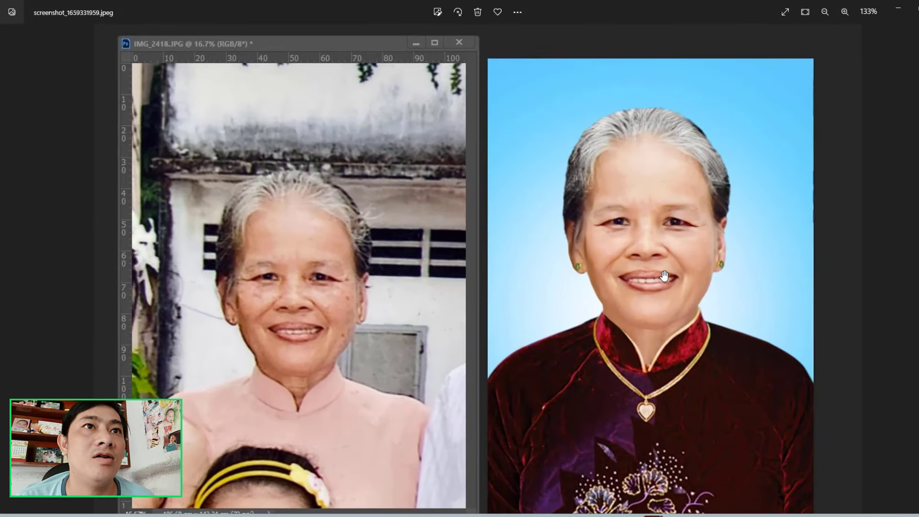
pyautogui.press('Right')
pyautogui.press('Right')
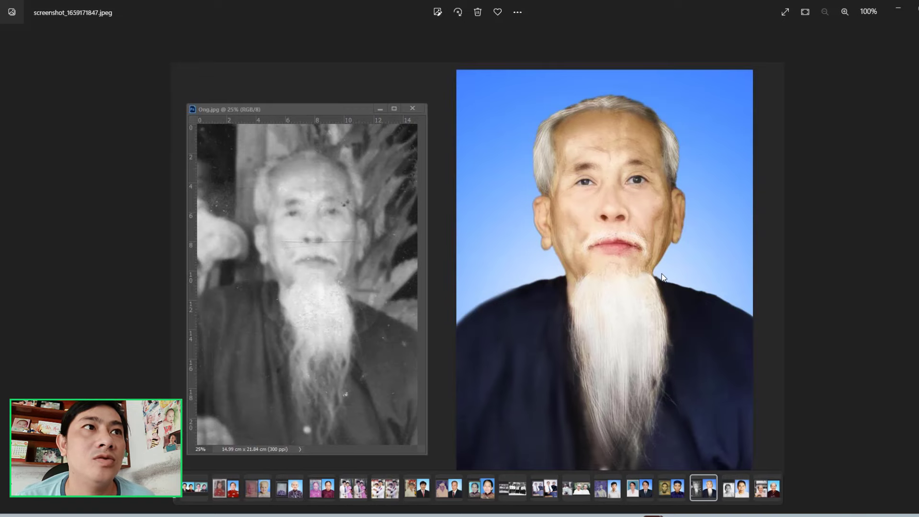
pyautogui.press('Left')
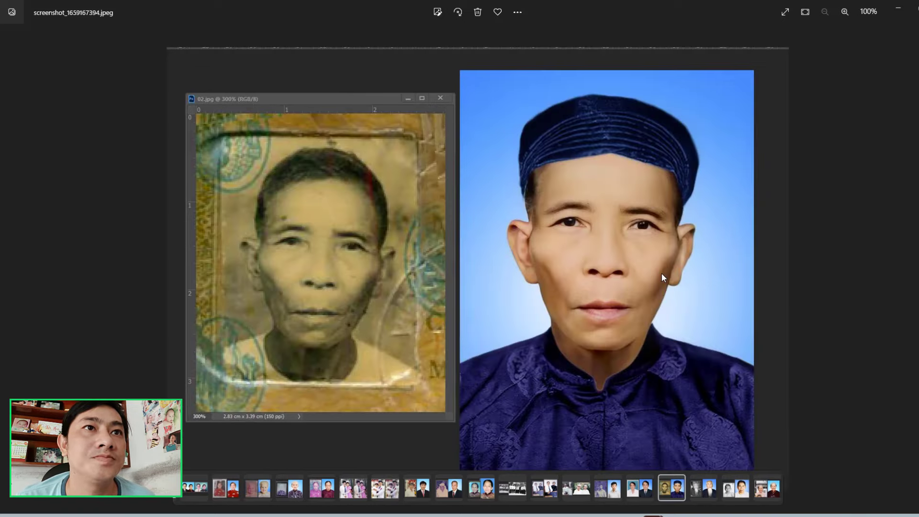
pyautogui.scroll(1, 663, 275)
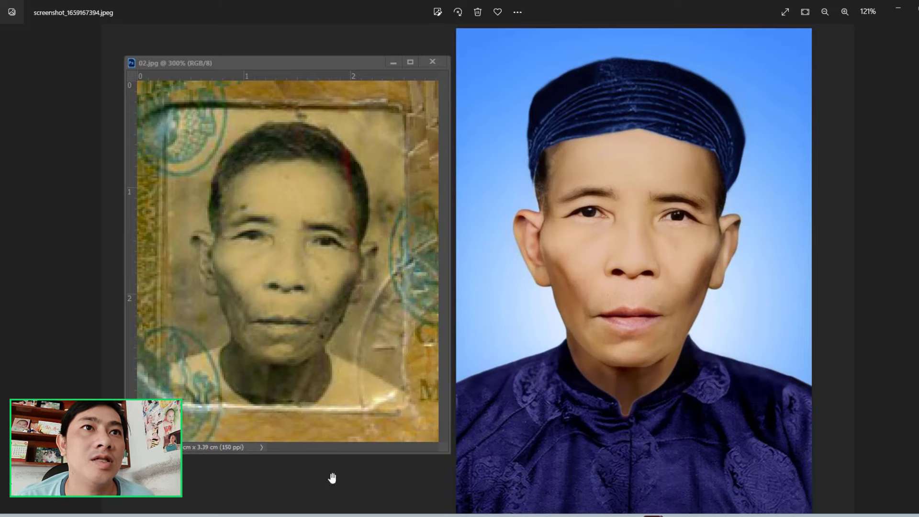
pyautogui.scroll(-1, 625, 312)
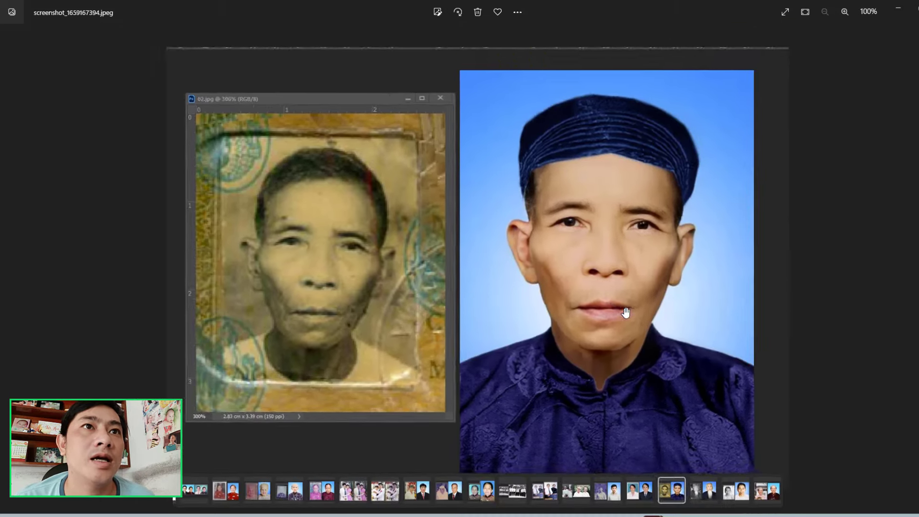
# - Step past the bearded old man and pick the grey-haired woman's restoration from the filmstrip
pyautogui.press('Right')
pyautogui.press('Right')
pyautogui.press('Left')
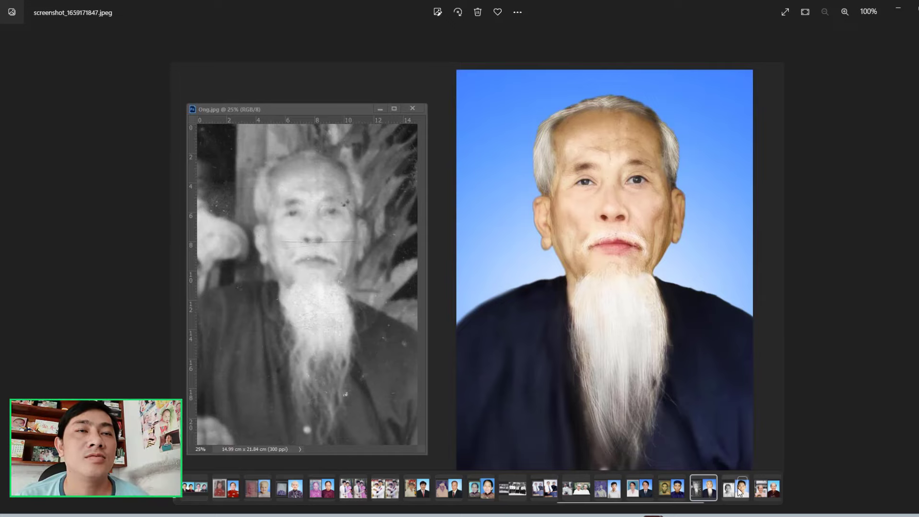
pyautogui.click(764, 490)
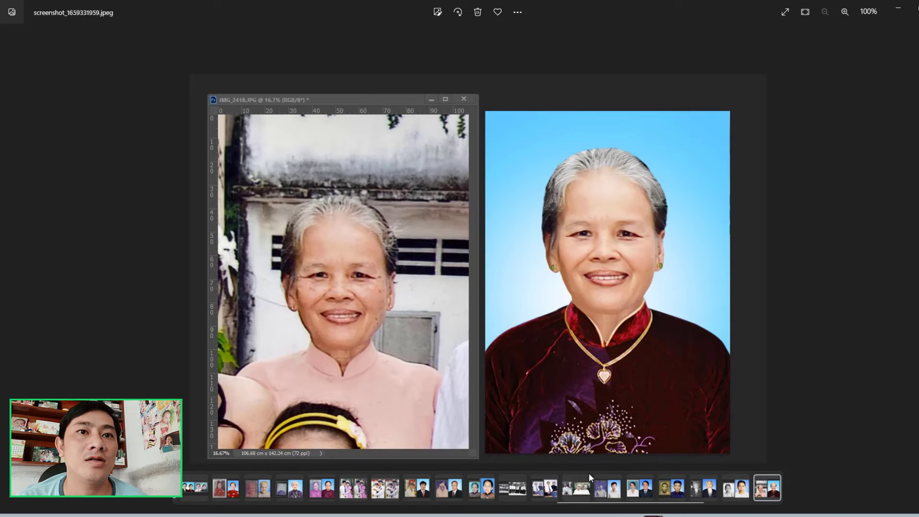
# - Show the old couple's restoration, zoom in to 133%, then back to 100%
pyautogui.click(575, 496)
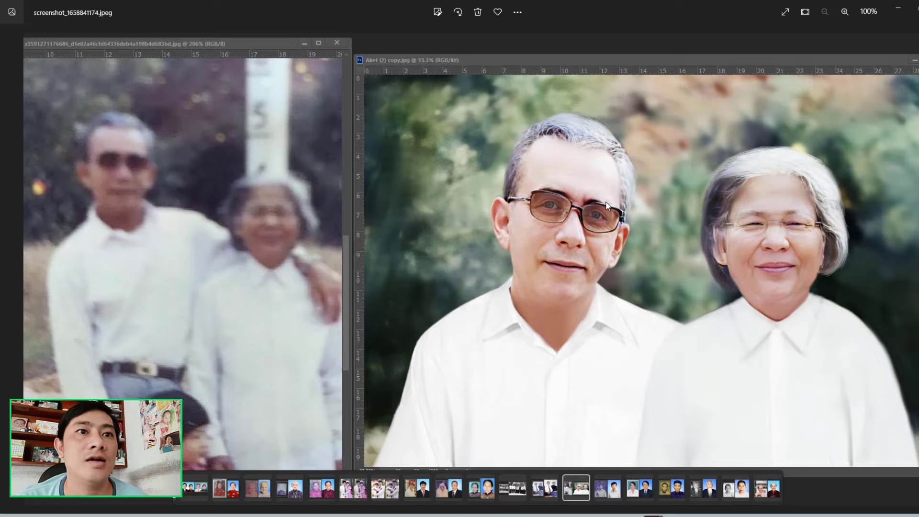
pyautogui.scroll(1, 235, 237)
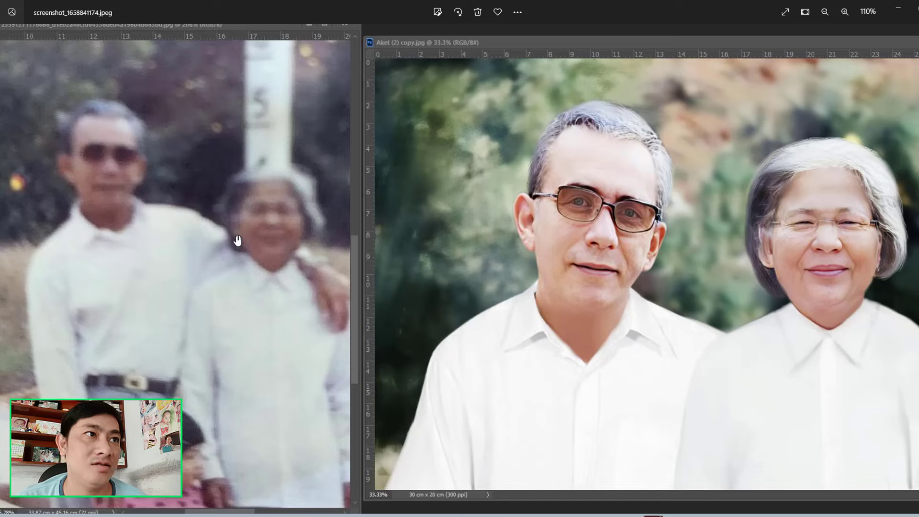
pyautogui.scroll(1, 206, 236)
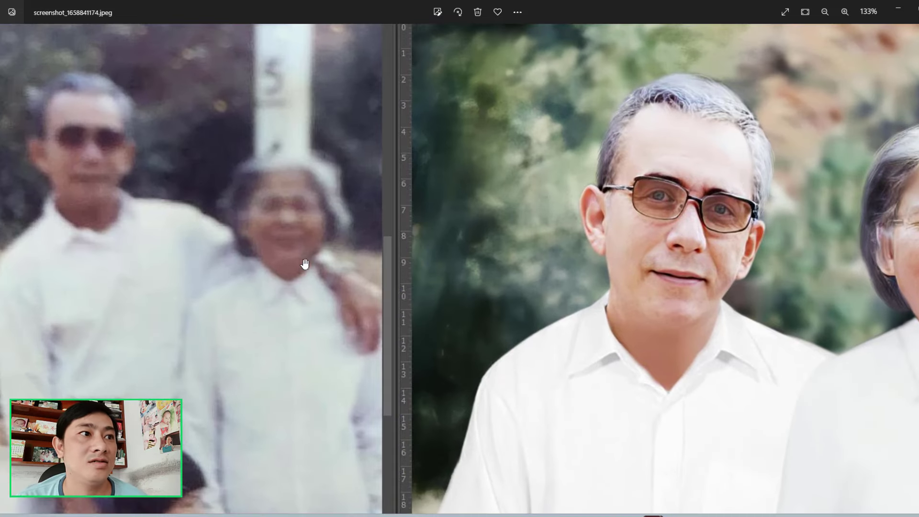
pyautogui.scroll(1, 304, 263)
pyautogui.scroll(-2, 433, 287)
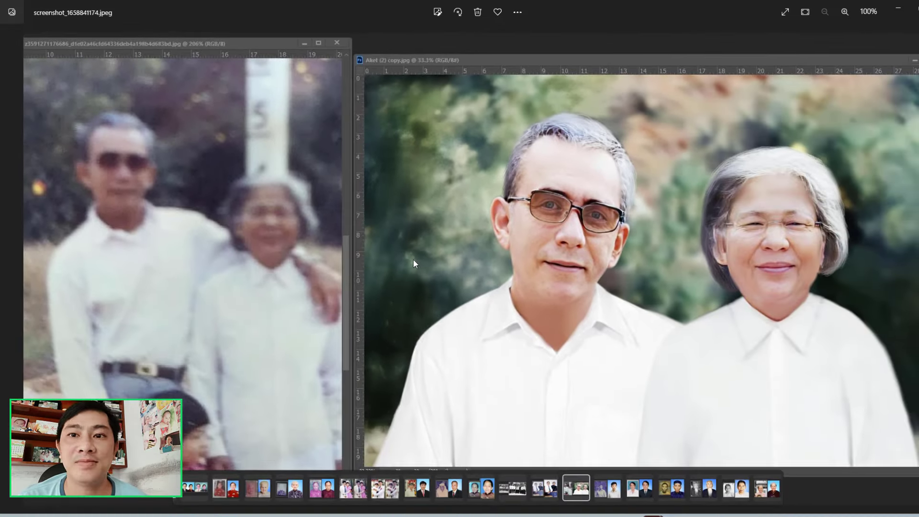